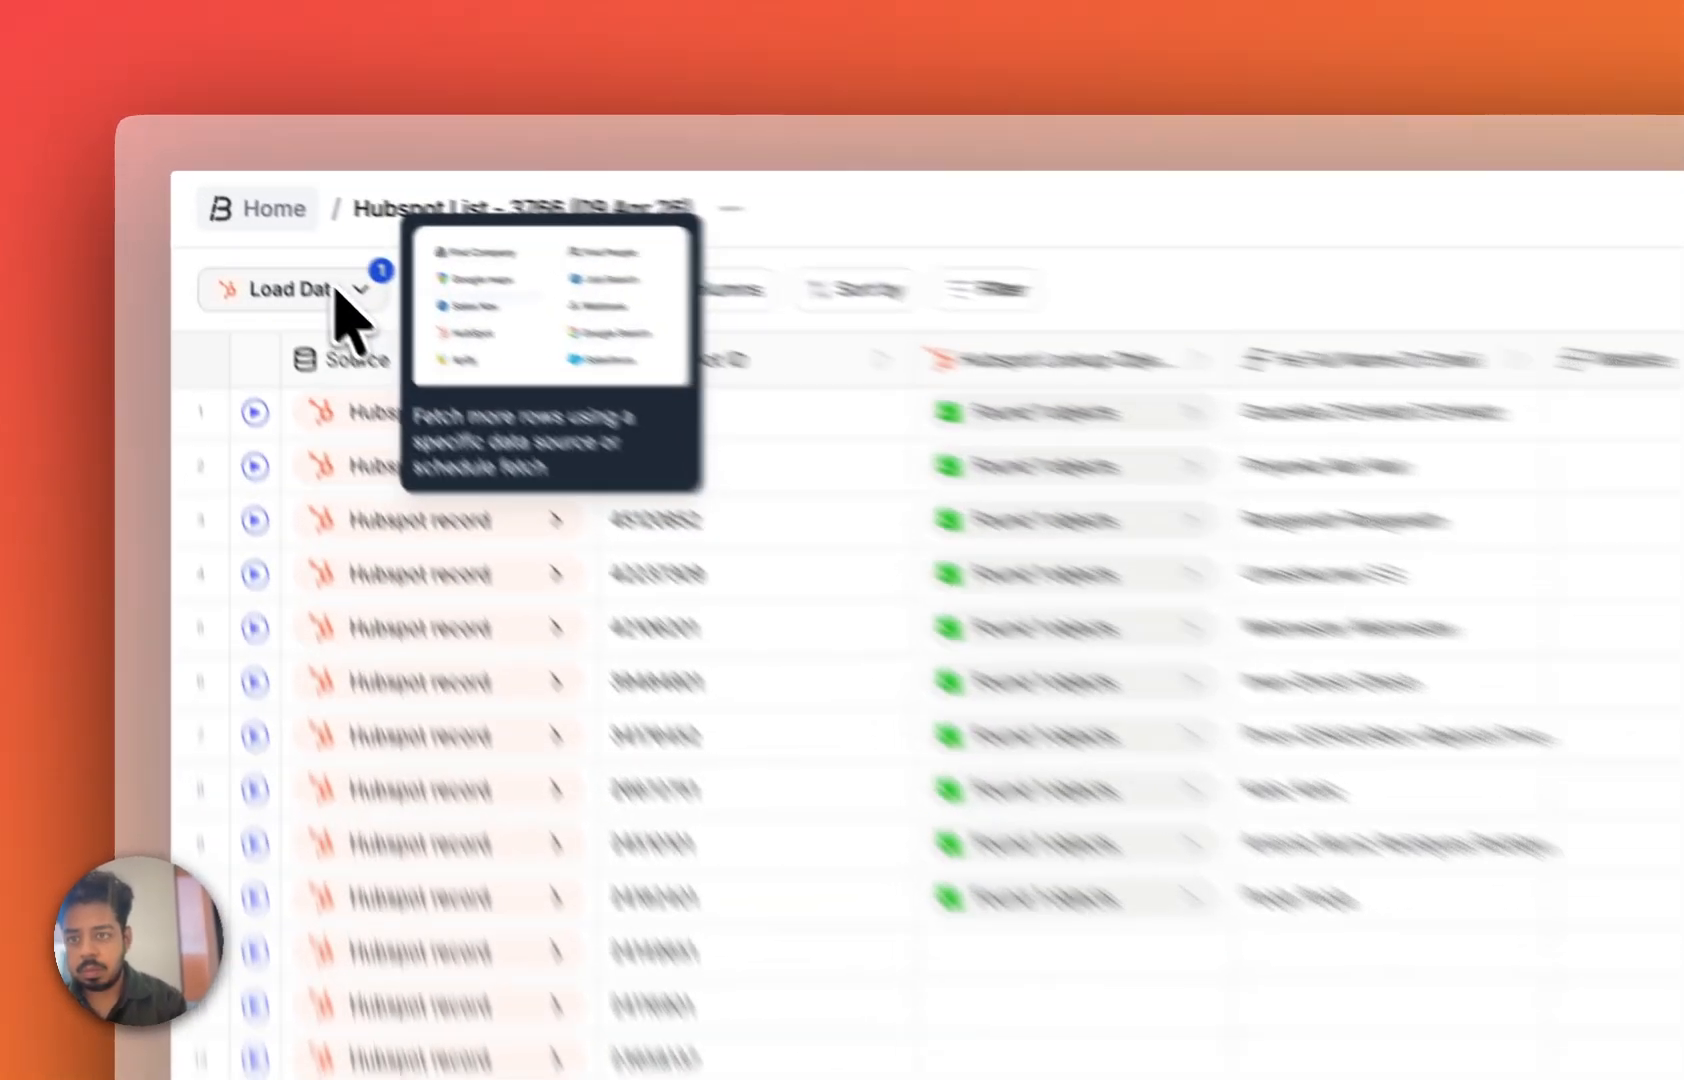
# Add another data source to the grid and open the Import Records from HubSpot Lists setup
pyautogui.click(243, 215)
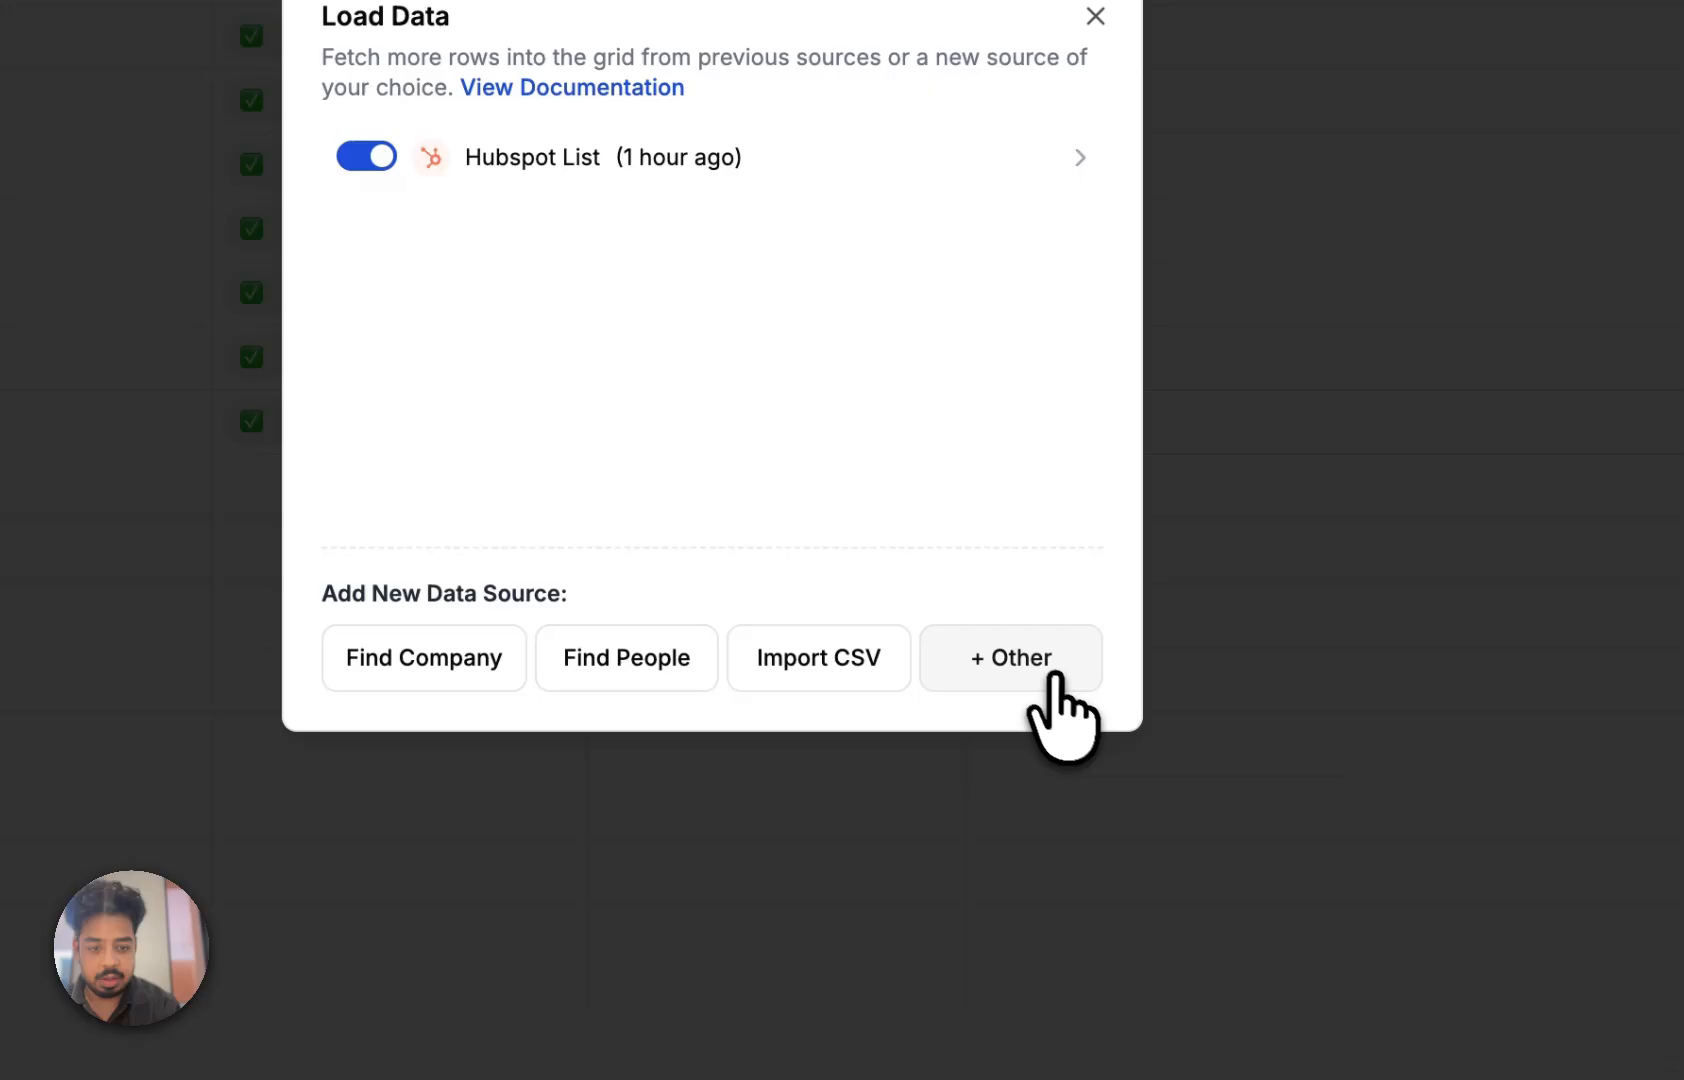
pyautogui.click(1267, 917)
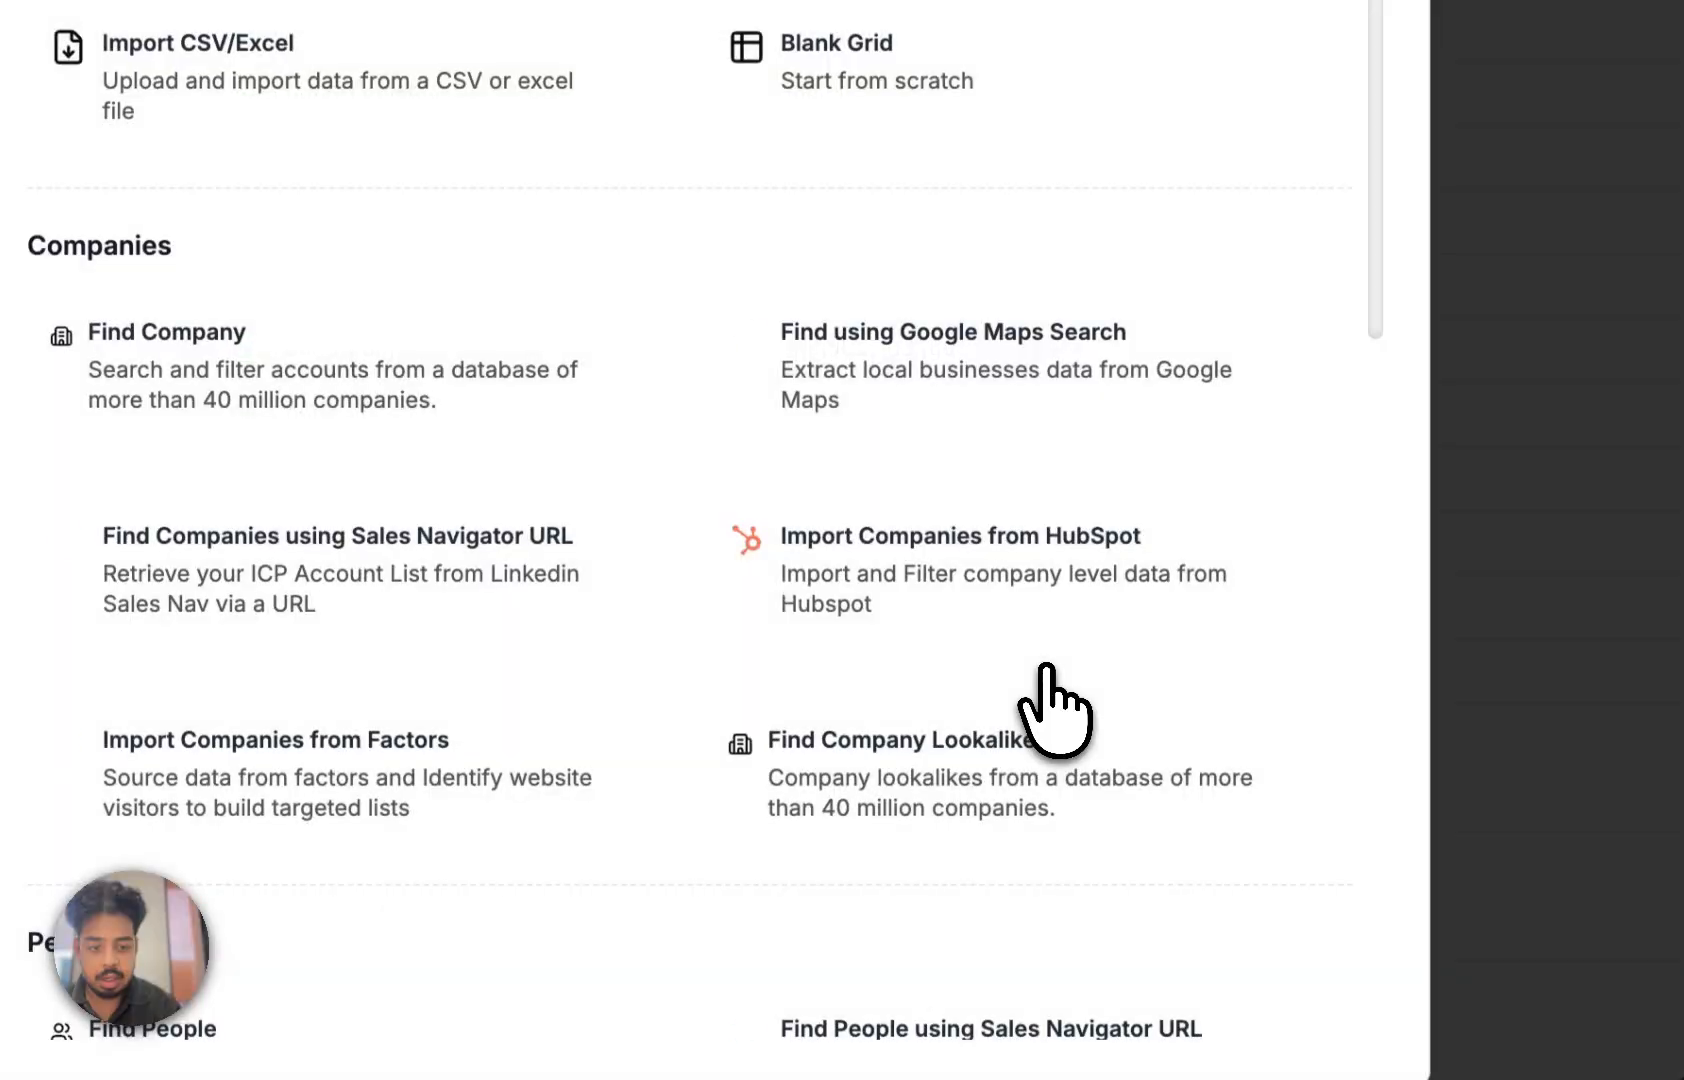
pyautogui.scroll(-10, 1160, 372)
pyautogui.scroll(1, 876, 714)
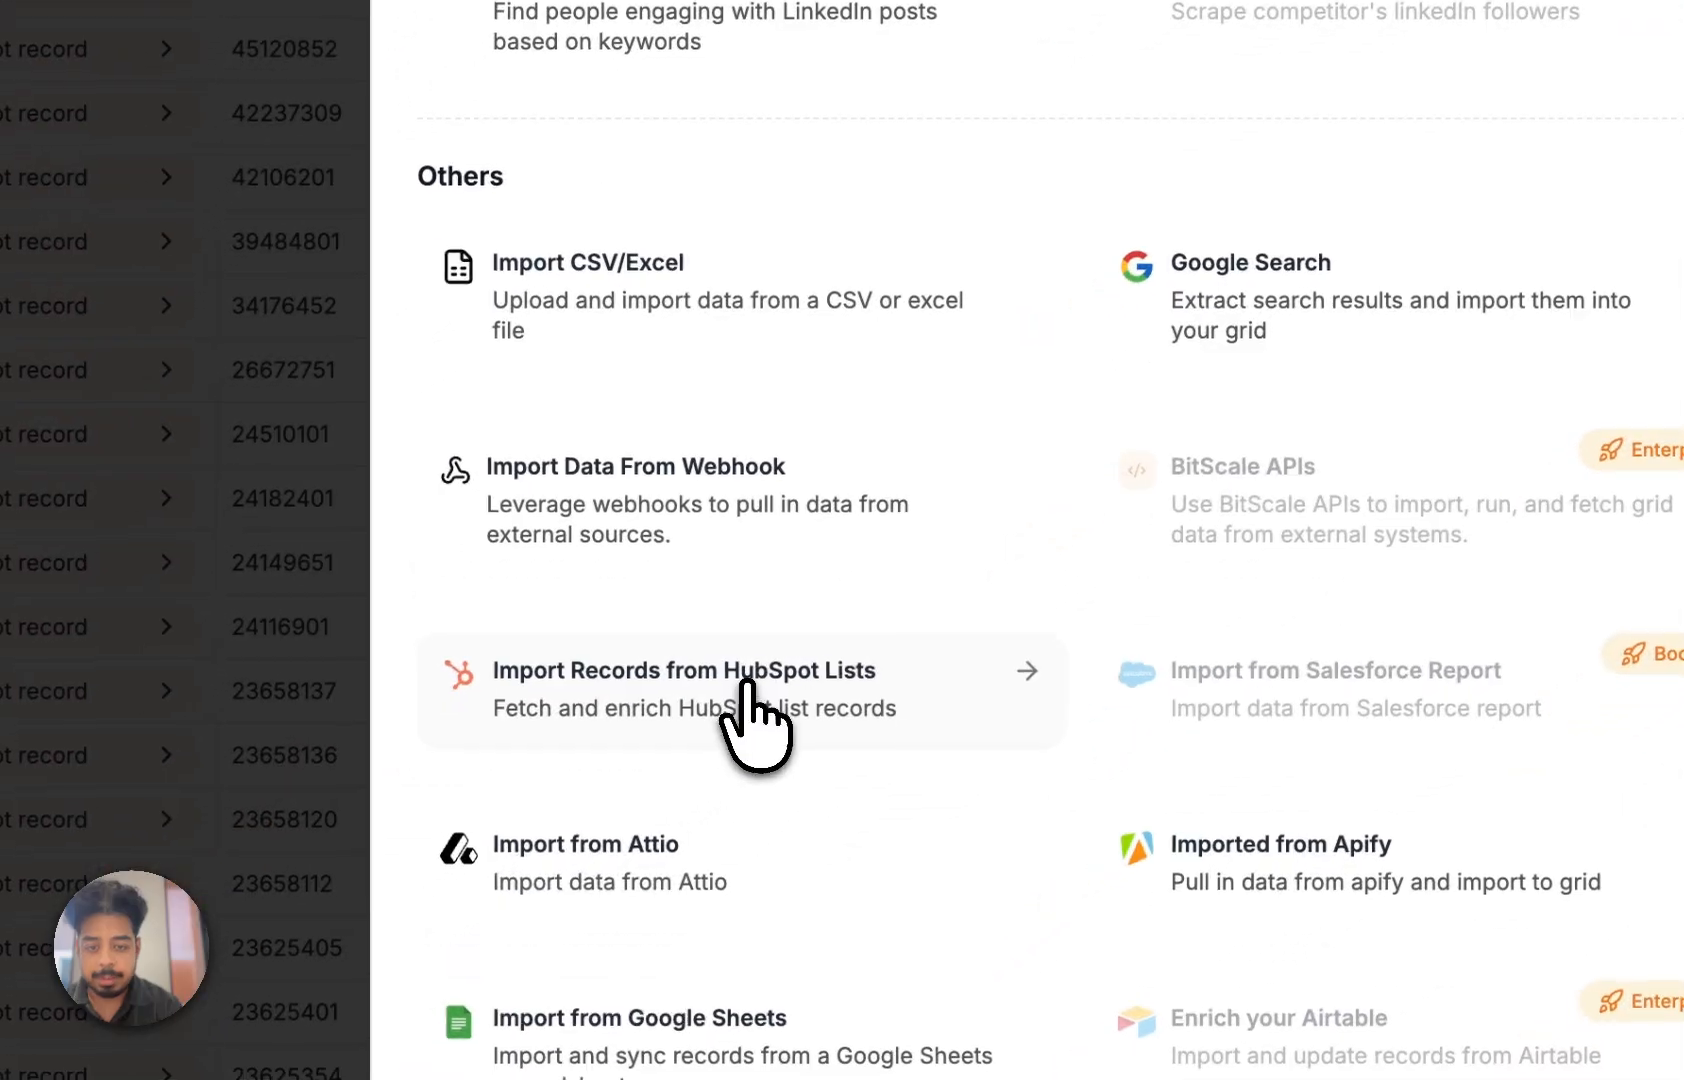
pyautogui.click(410, 890)
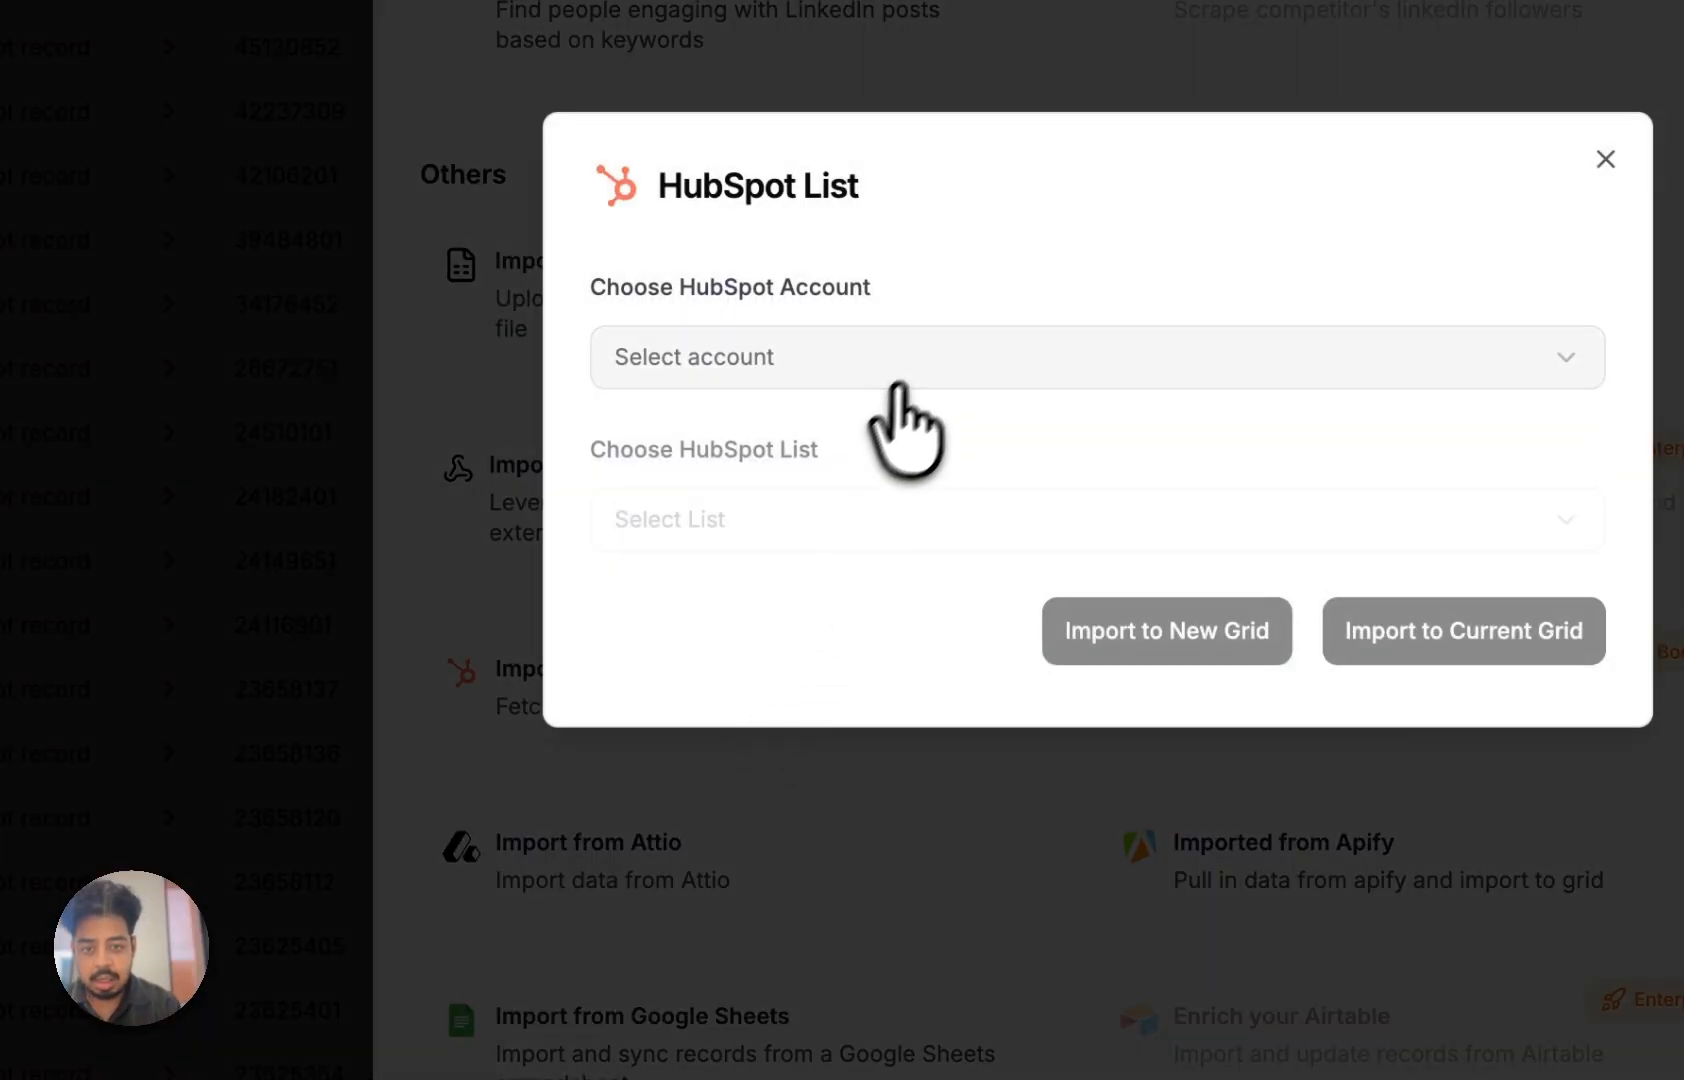
# View the HubSpot account choices, and close both the HubSpot List setup and the data source list without importing
pyautogui.click(945, 356)
pyautogui.click(1048, 247)
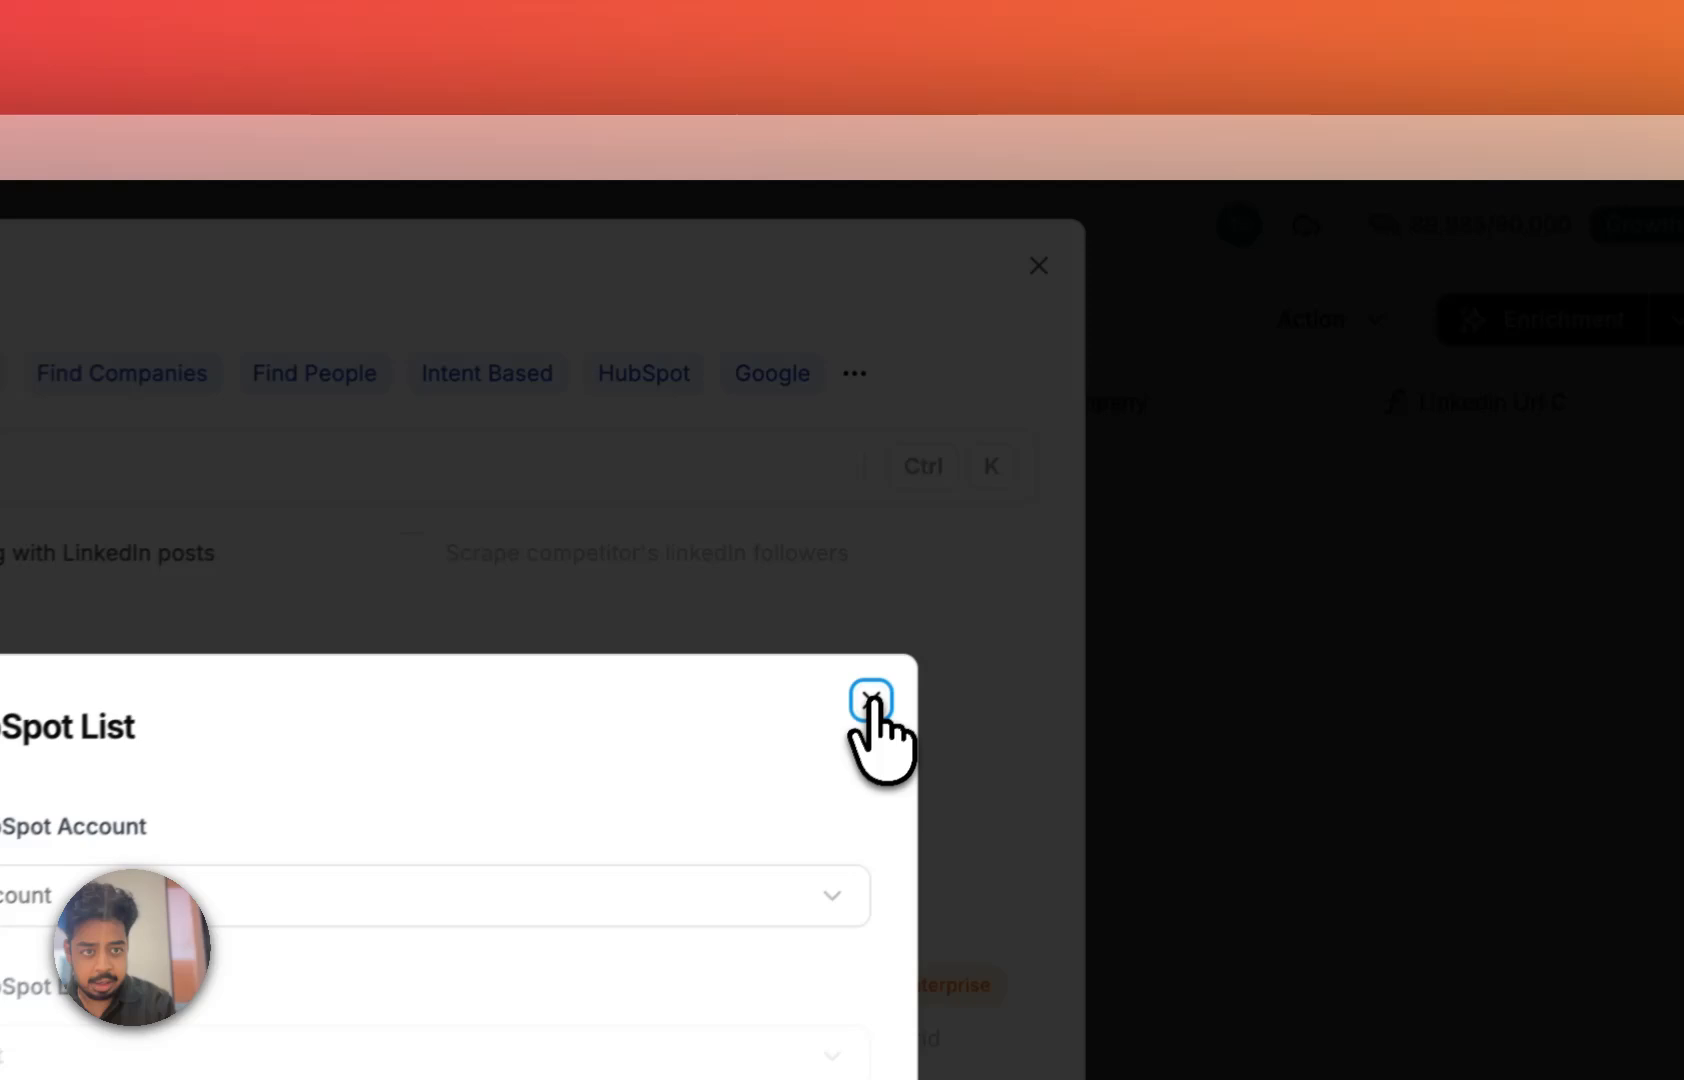
pyautogui.click(871, 703)
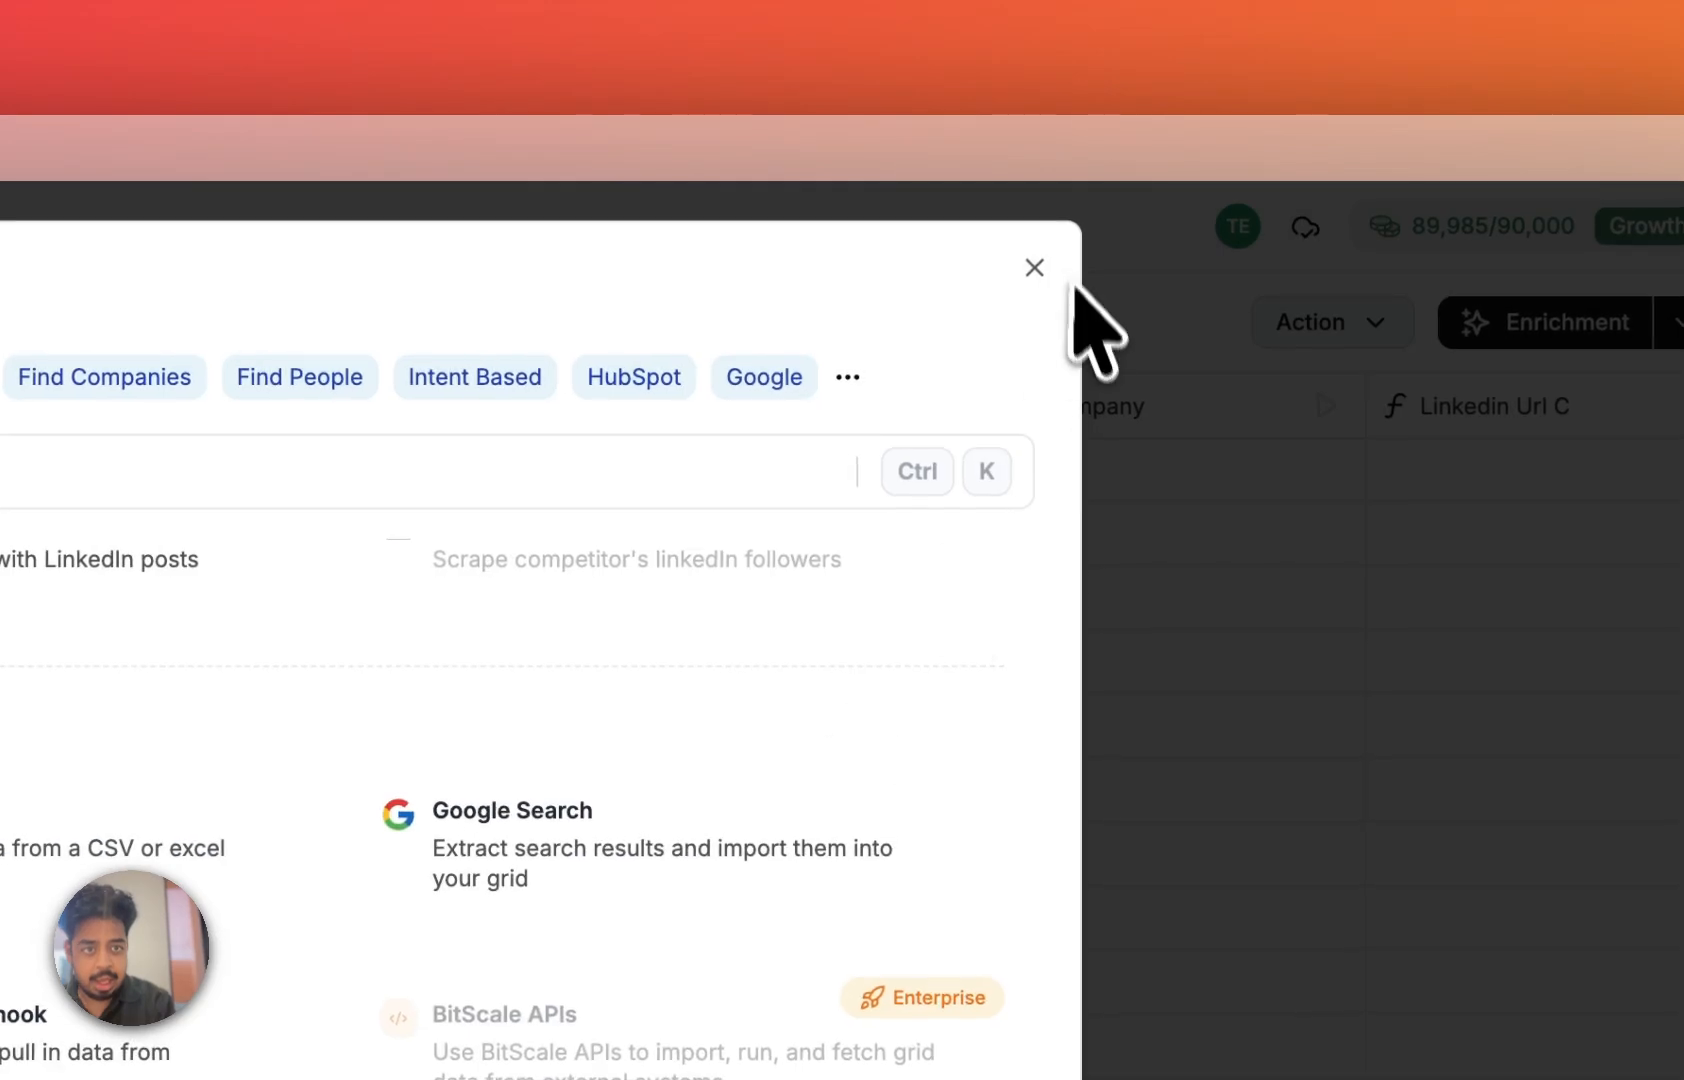
pyautogui.click(1037, 266)
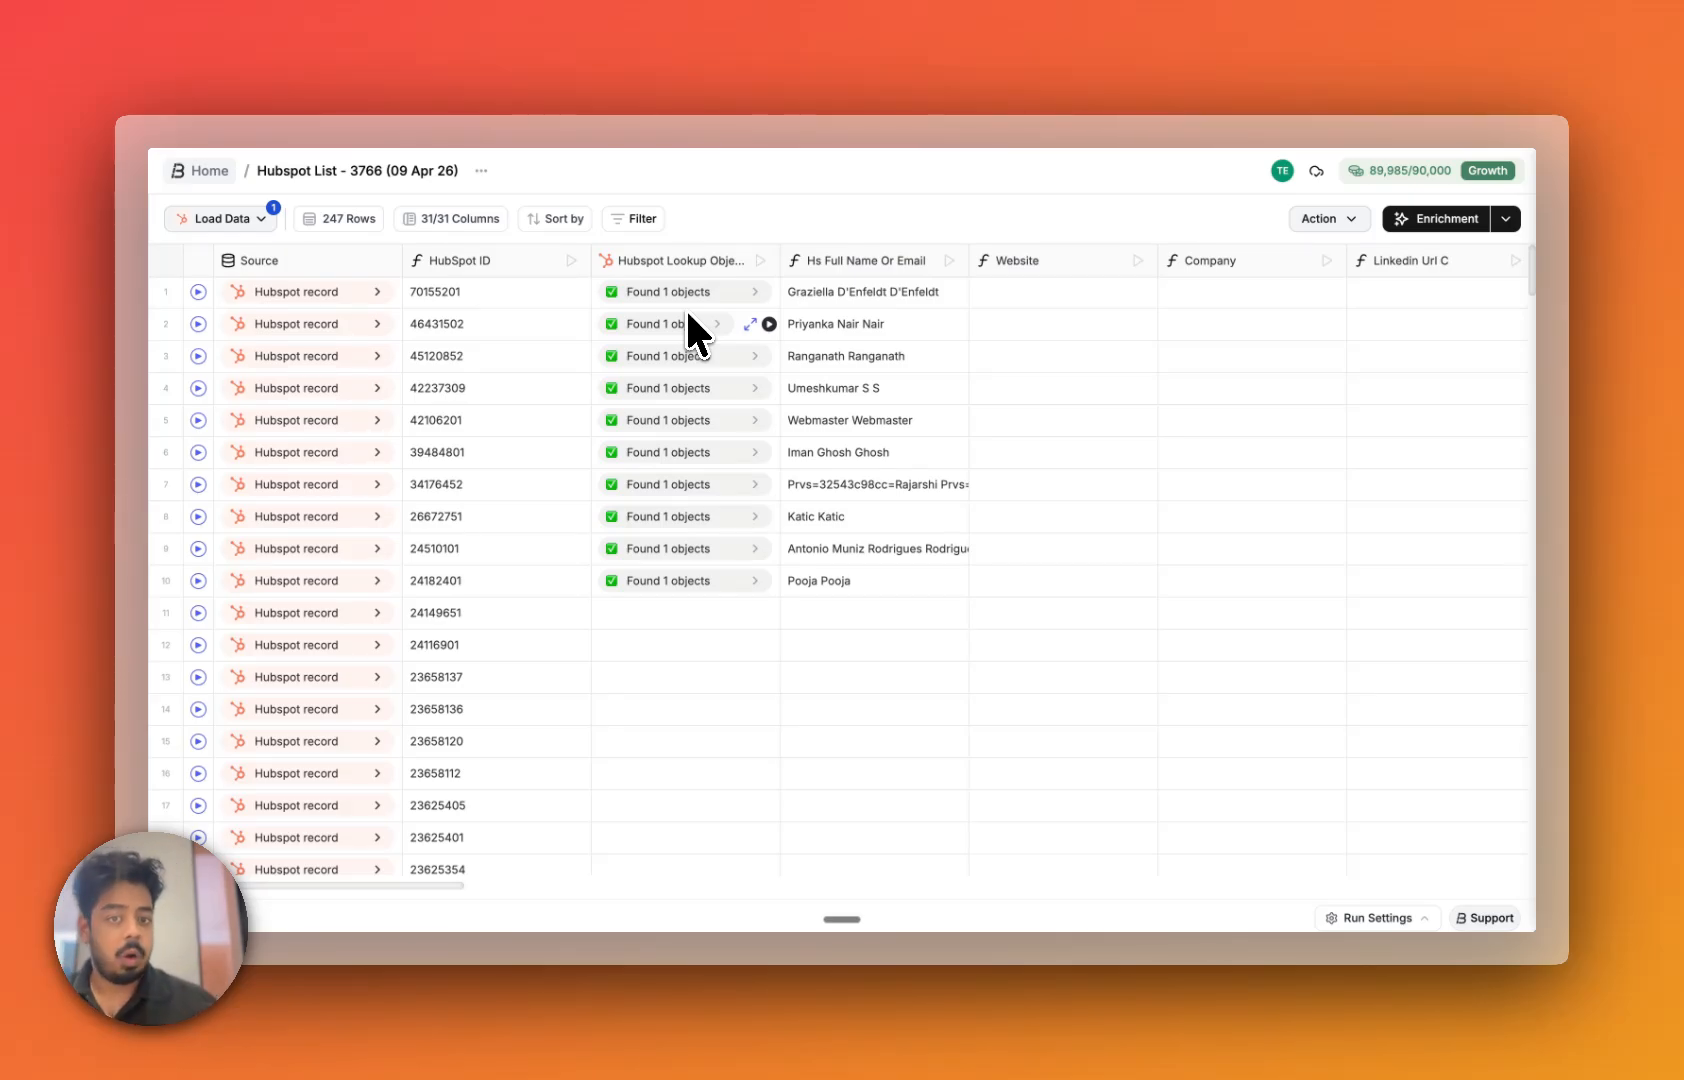
# Review the Waterfall Settings of the Linkedin Profile column beside Quality to see its active data providers, and close them
pyautogui.hscroll(1, 990, 389)
pyautogui.hscroll(10, 990, 388)
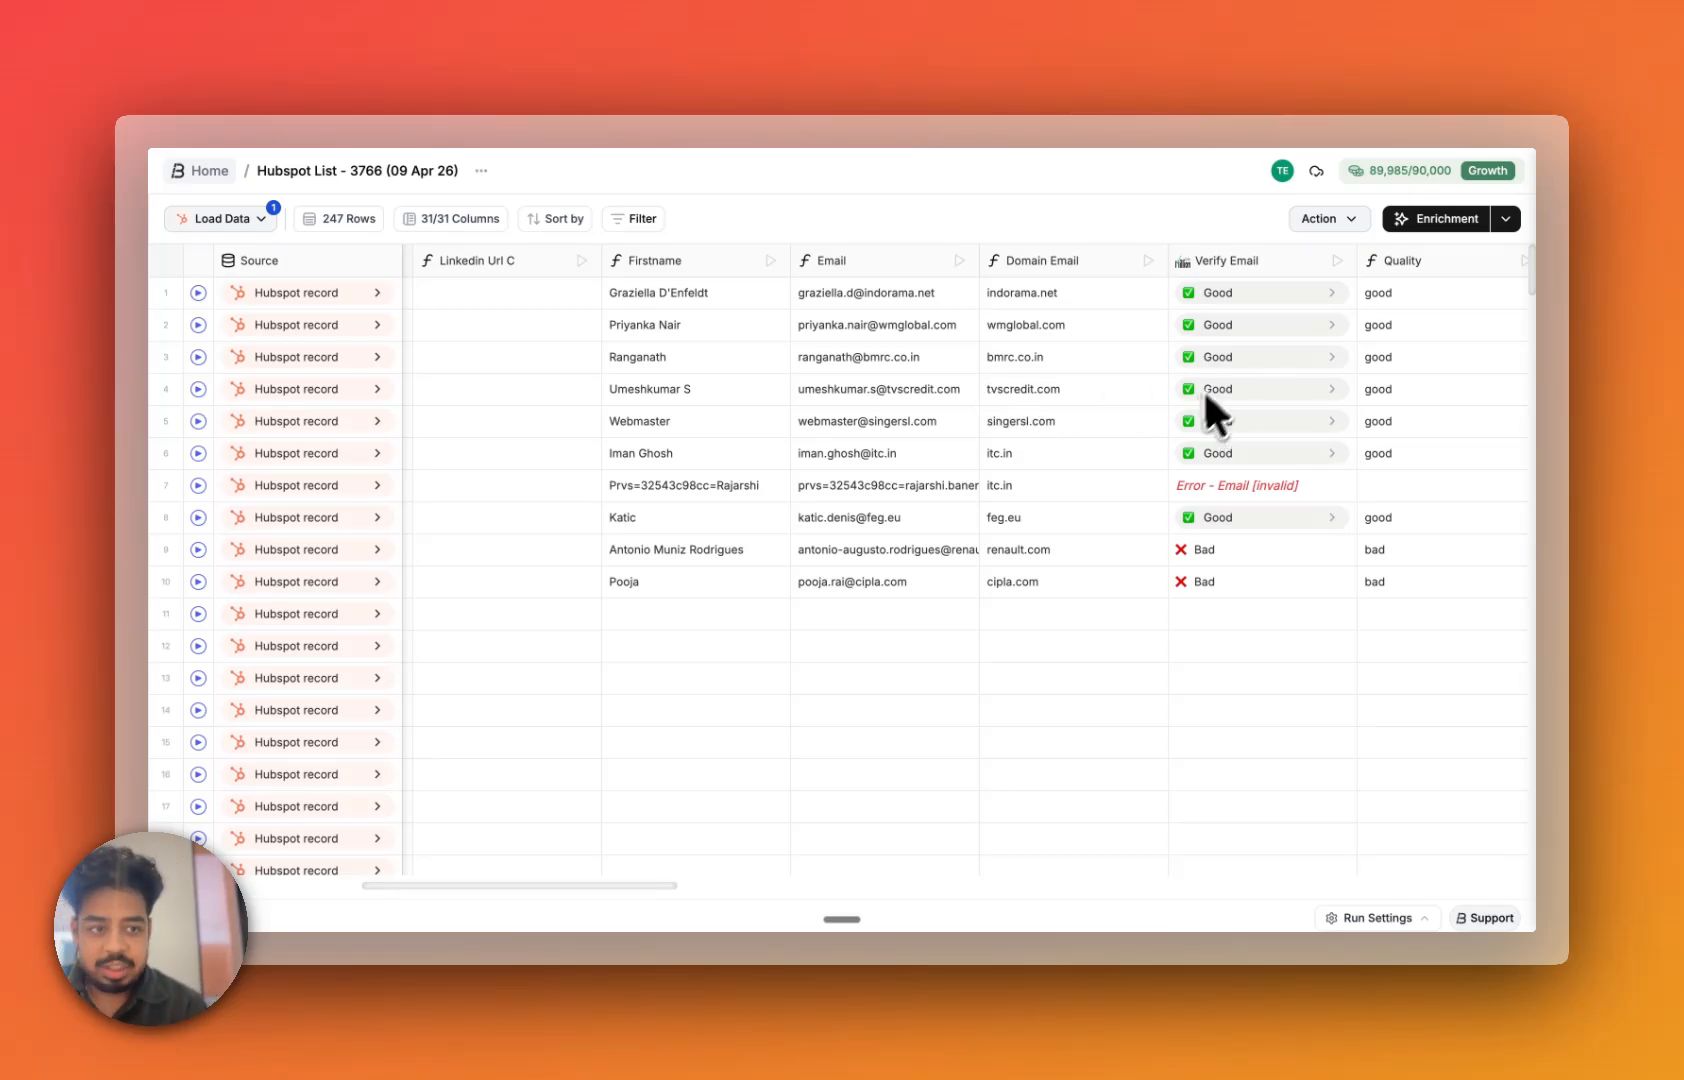
pyautogui.hscroll(2, 1268, 395)
pyautogui.hscroll(3, 1266, 388)
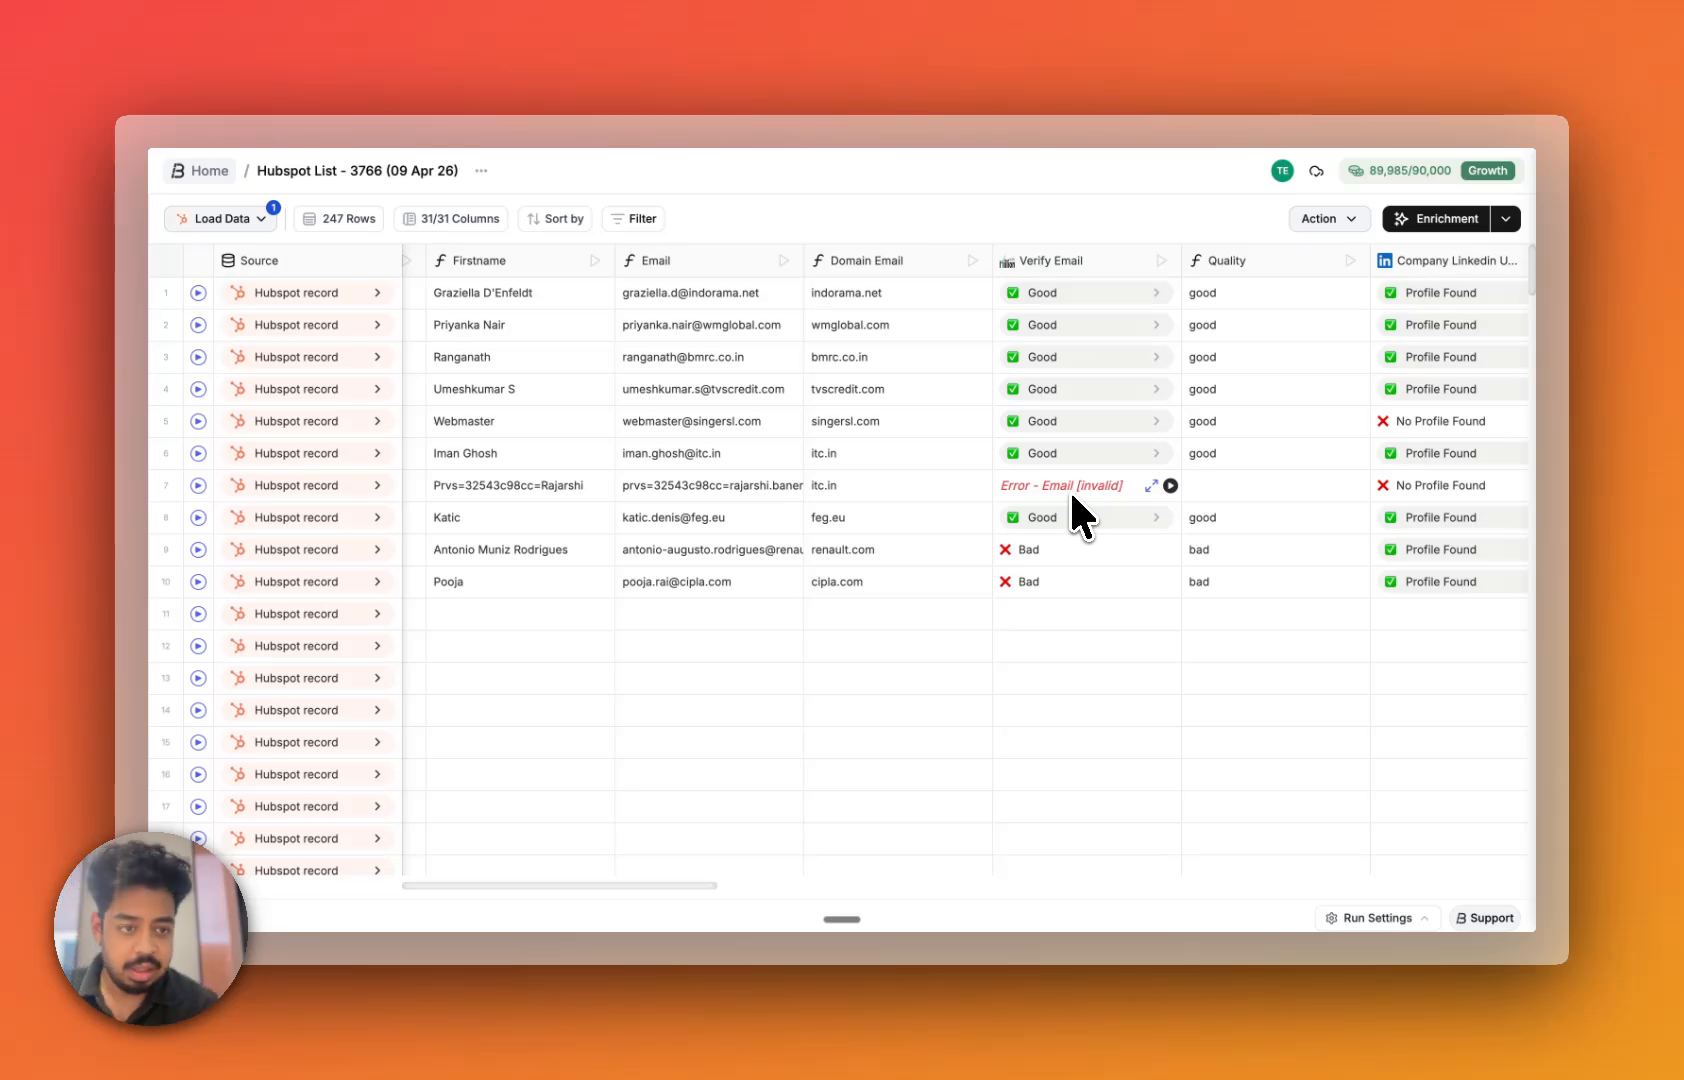
pyautogui.hscroll(5, 1070, 488)
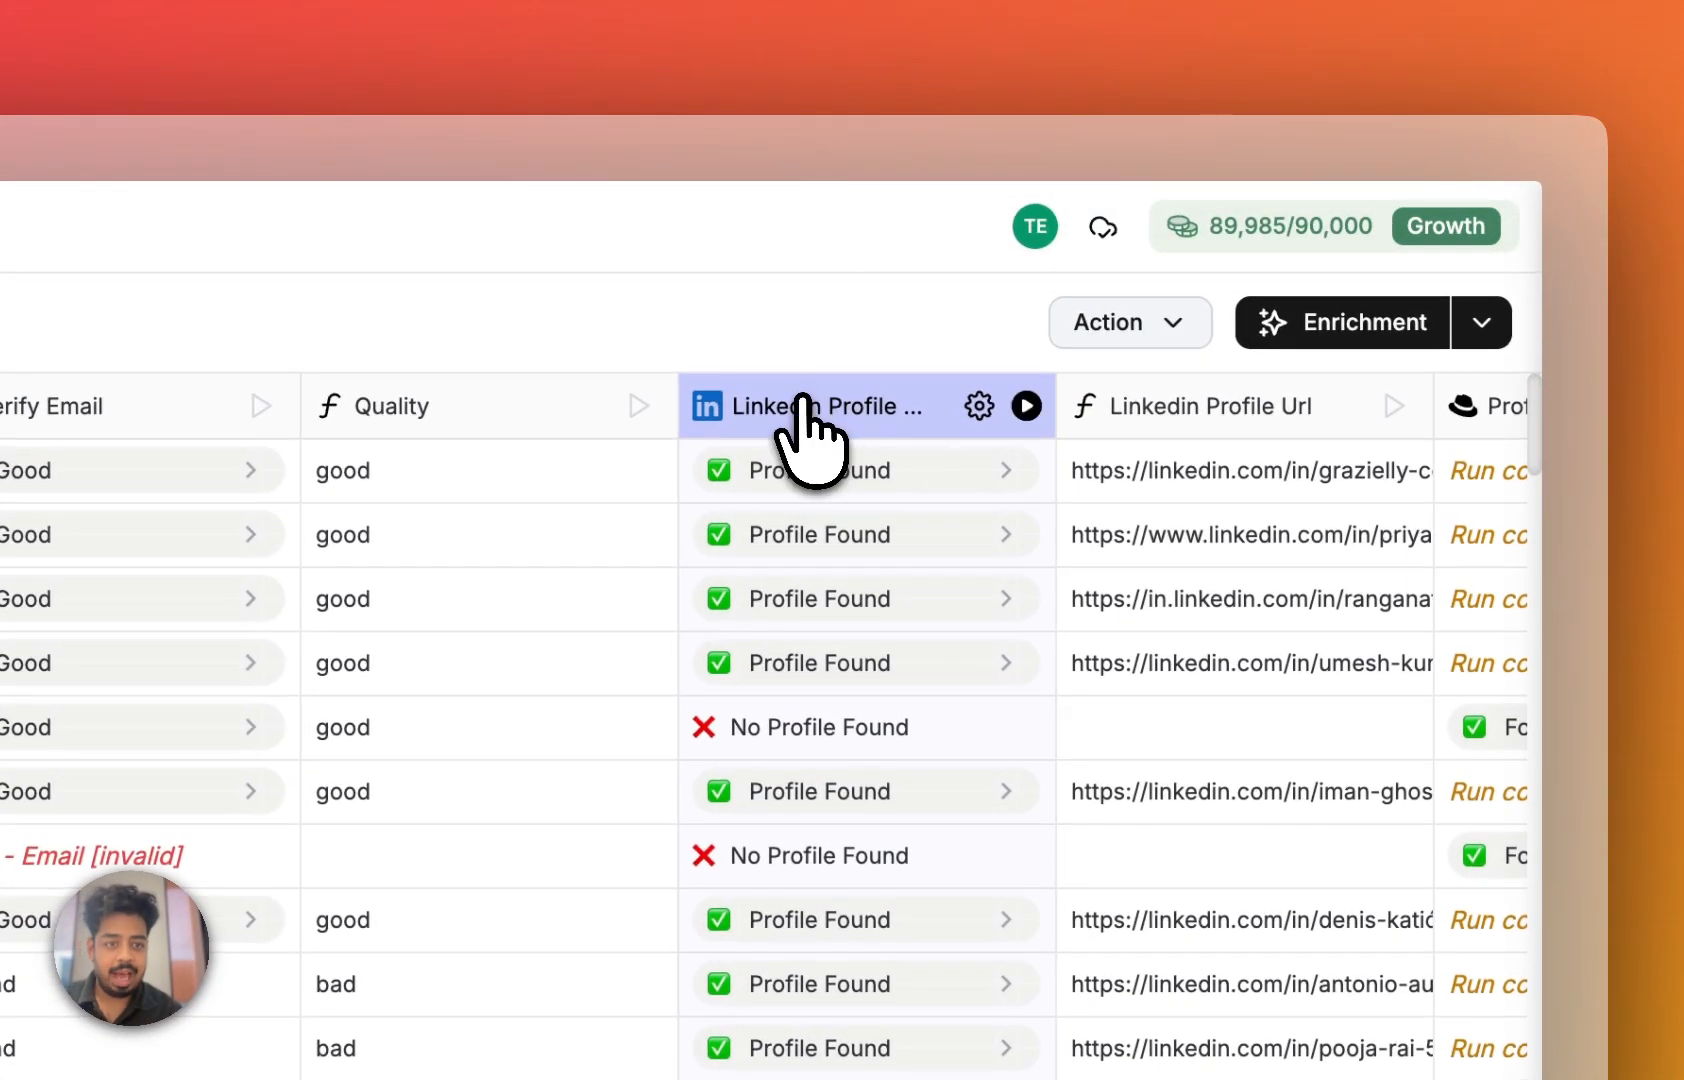
pyautogui.click(806, 400)
pyautogui.click(790, 912)
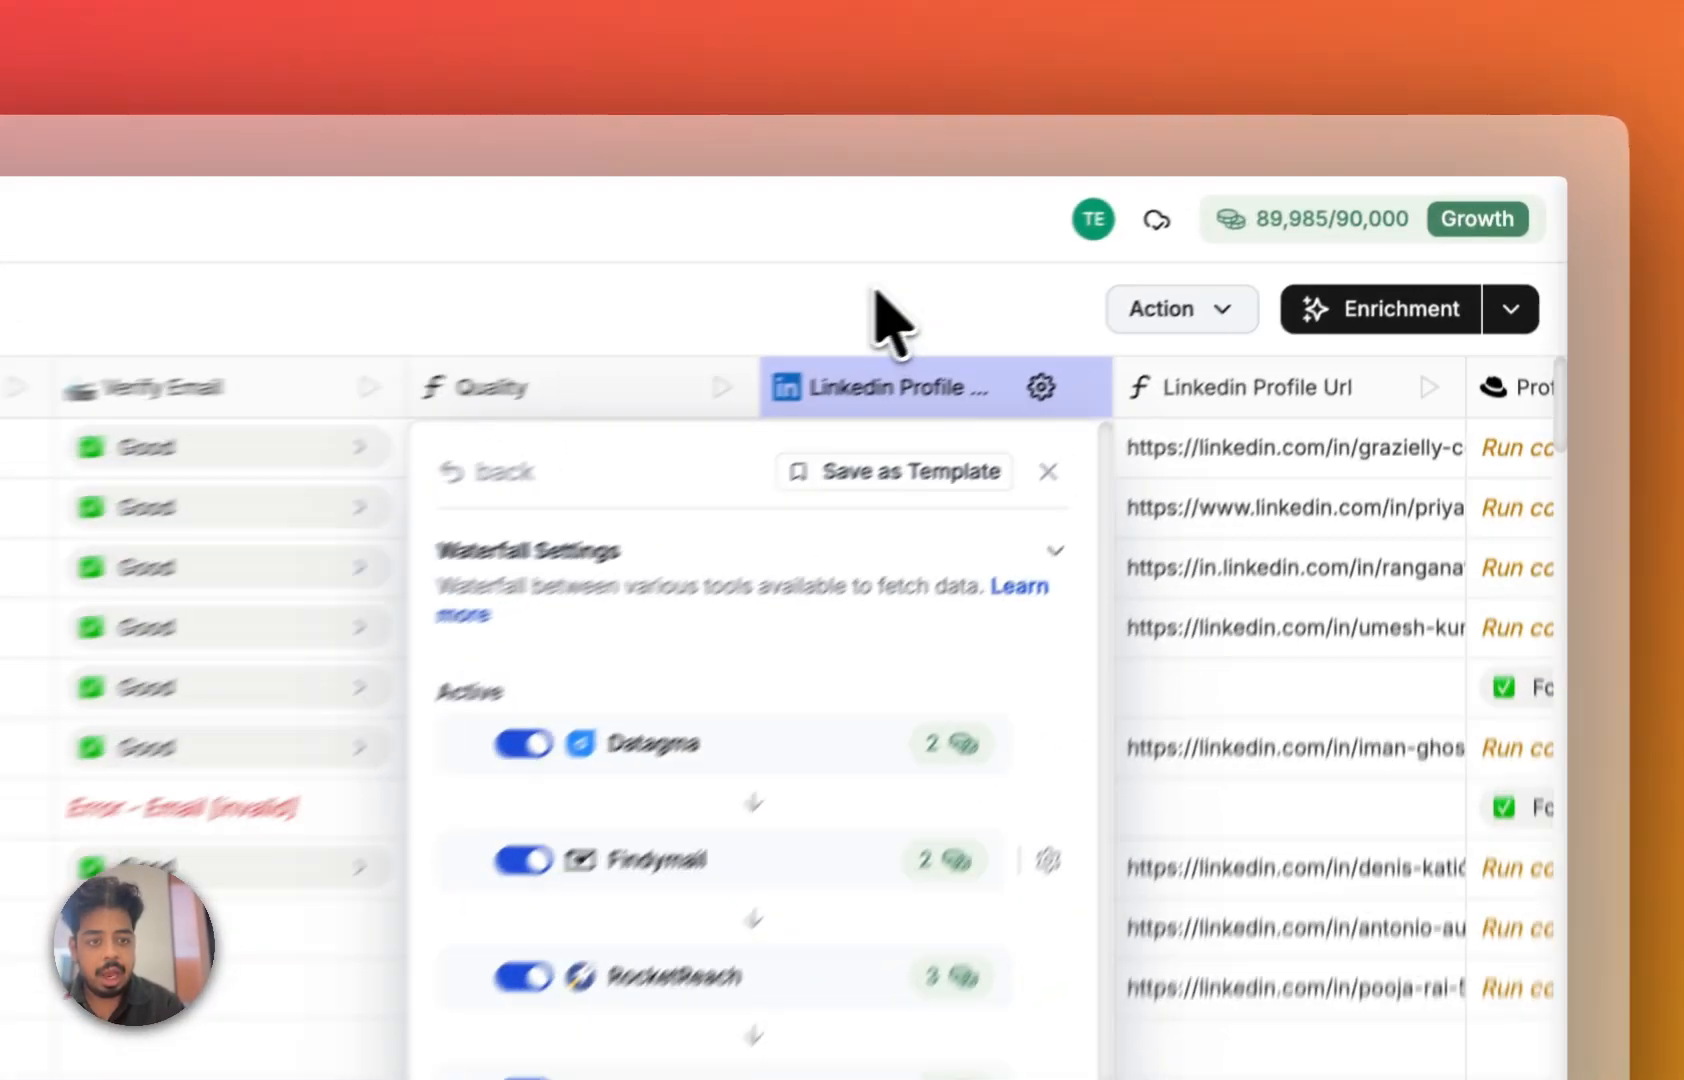
pyautogui.click(1158, 208)
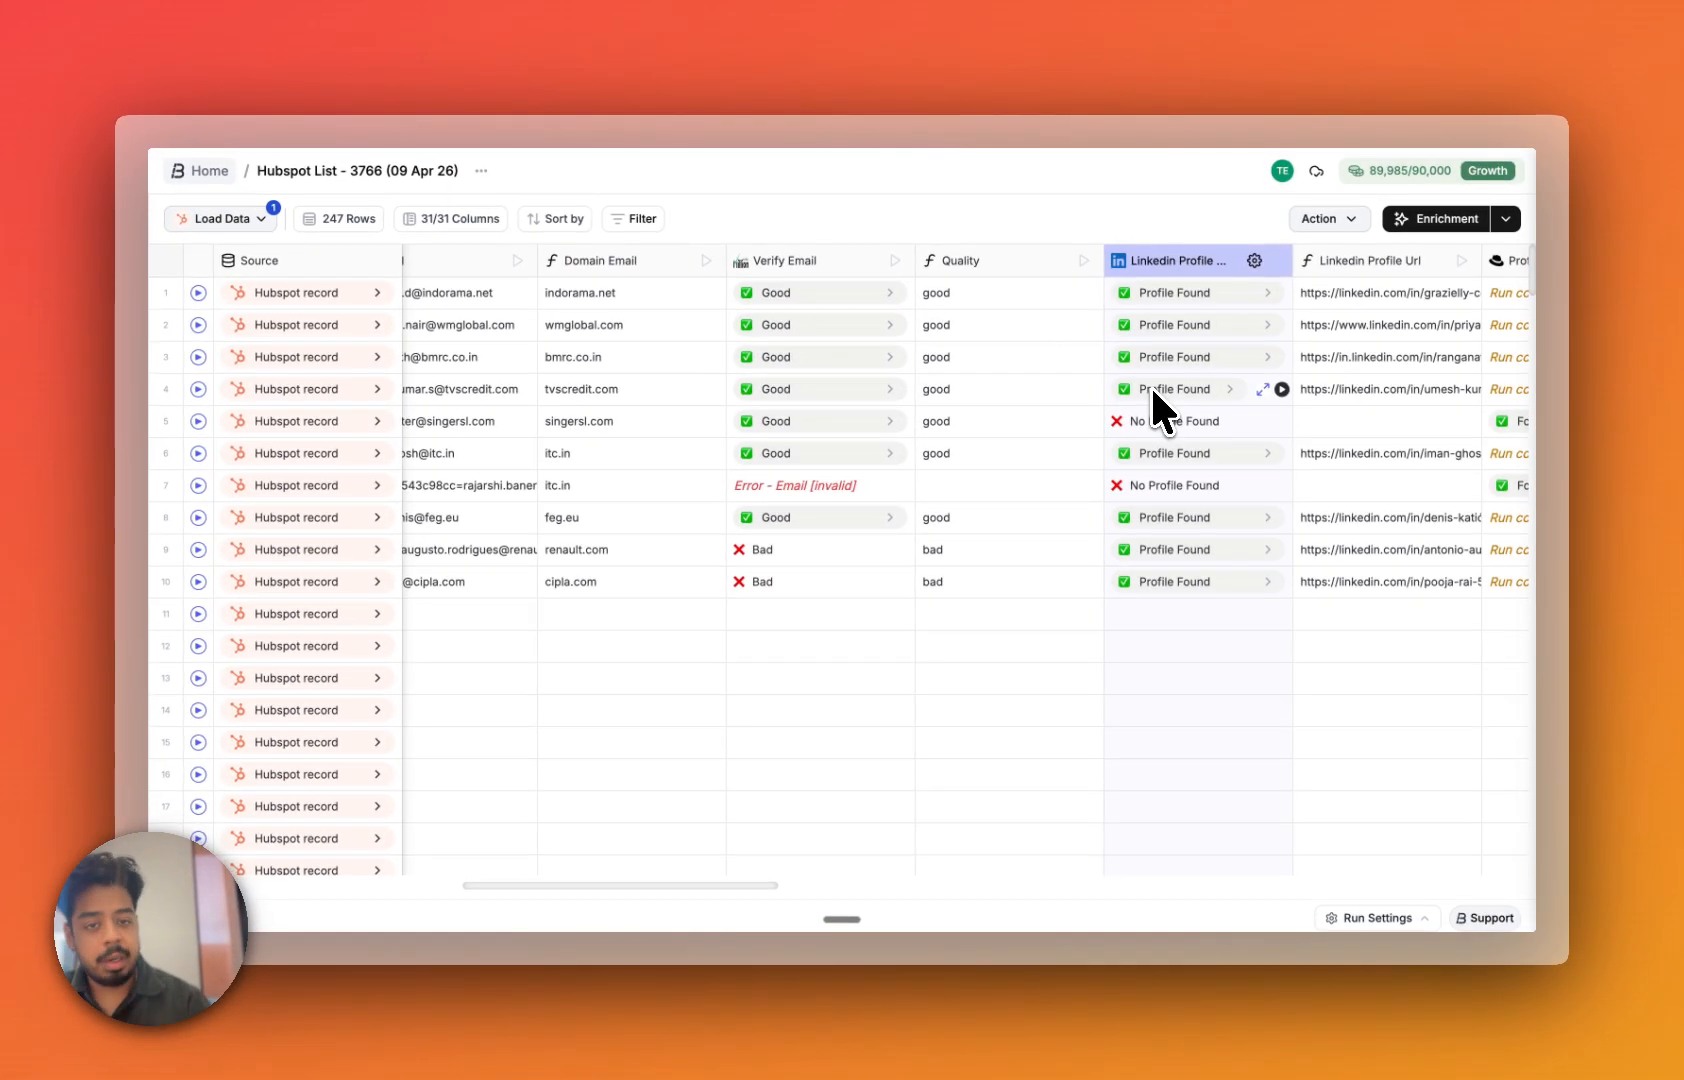
# Examine the columns from Linkedin Profile Url and Profile Link through Final Linkedin and Enrich Person, and return to the first columns
pyautogui.hscroll(5, 1166, 443)
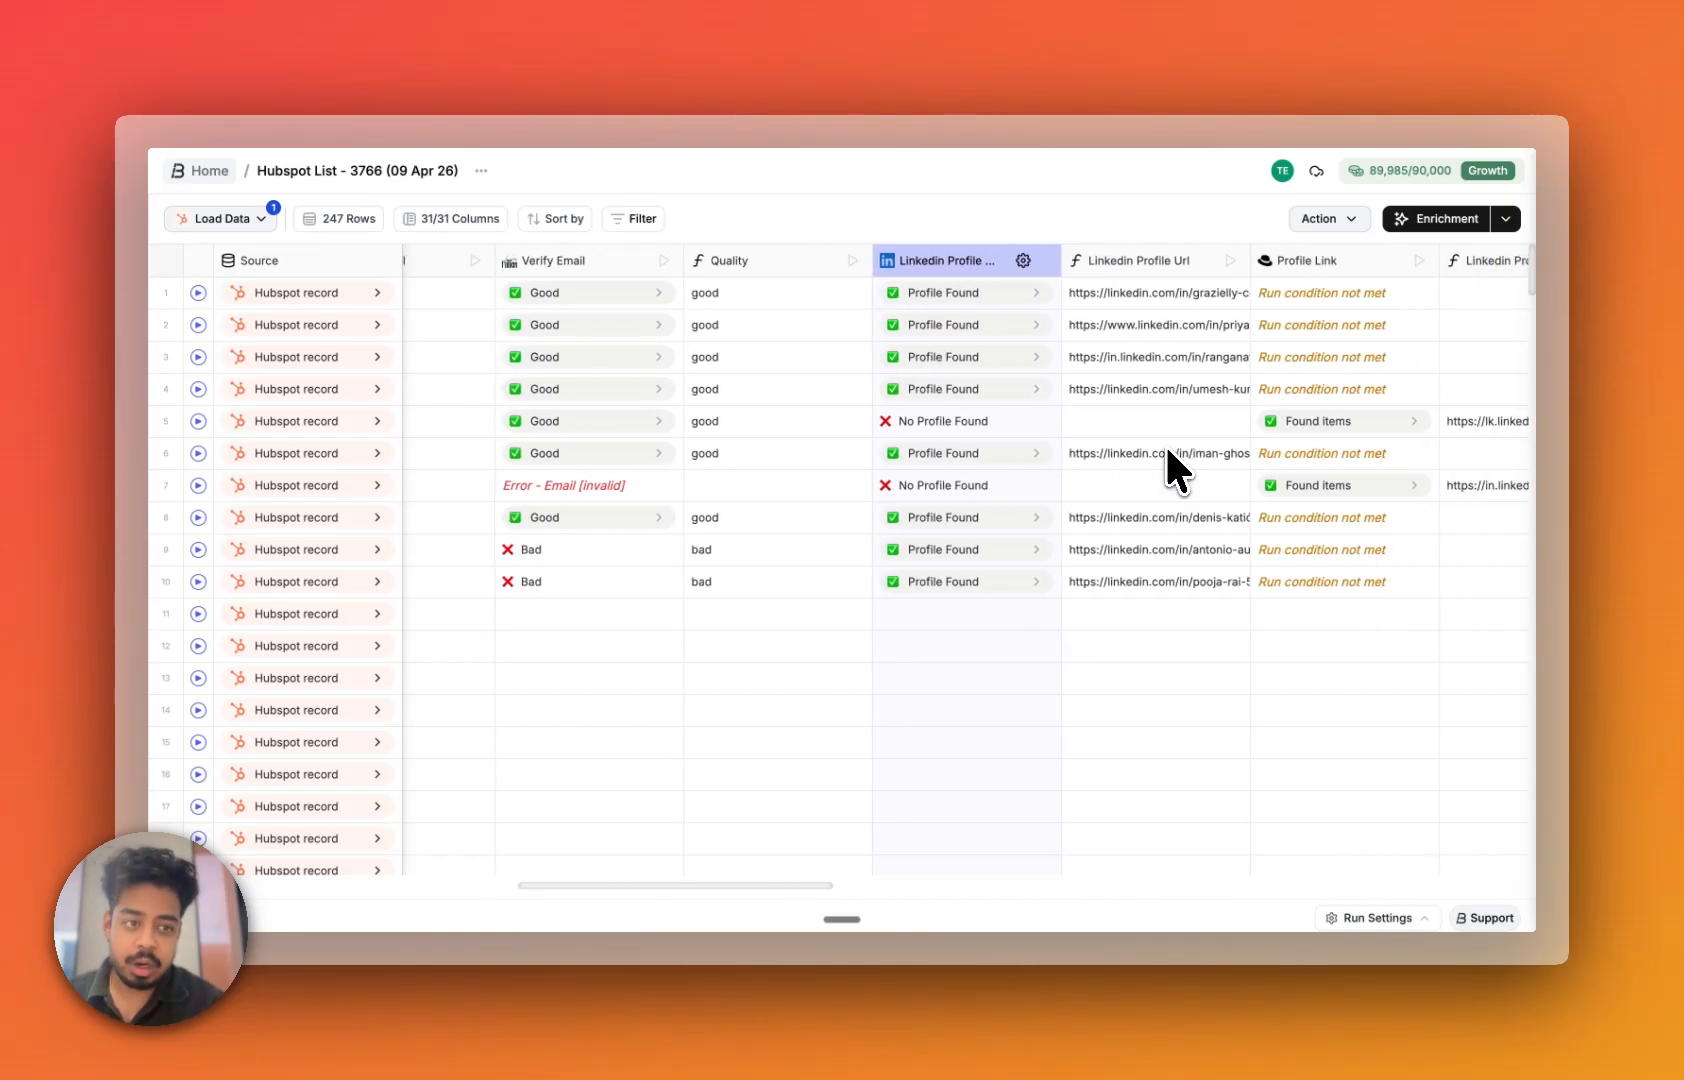
pyautogui.hscroll(1, 1166, 453)
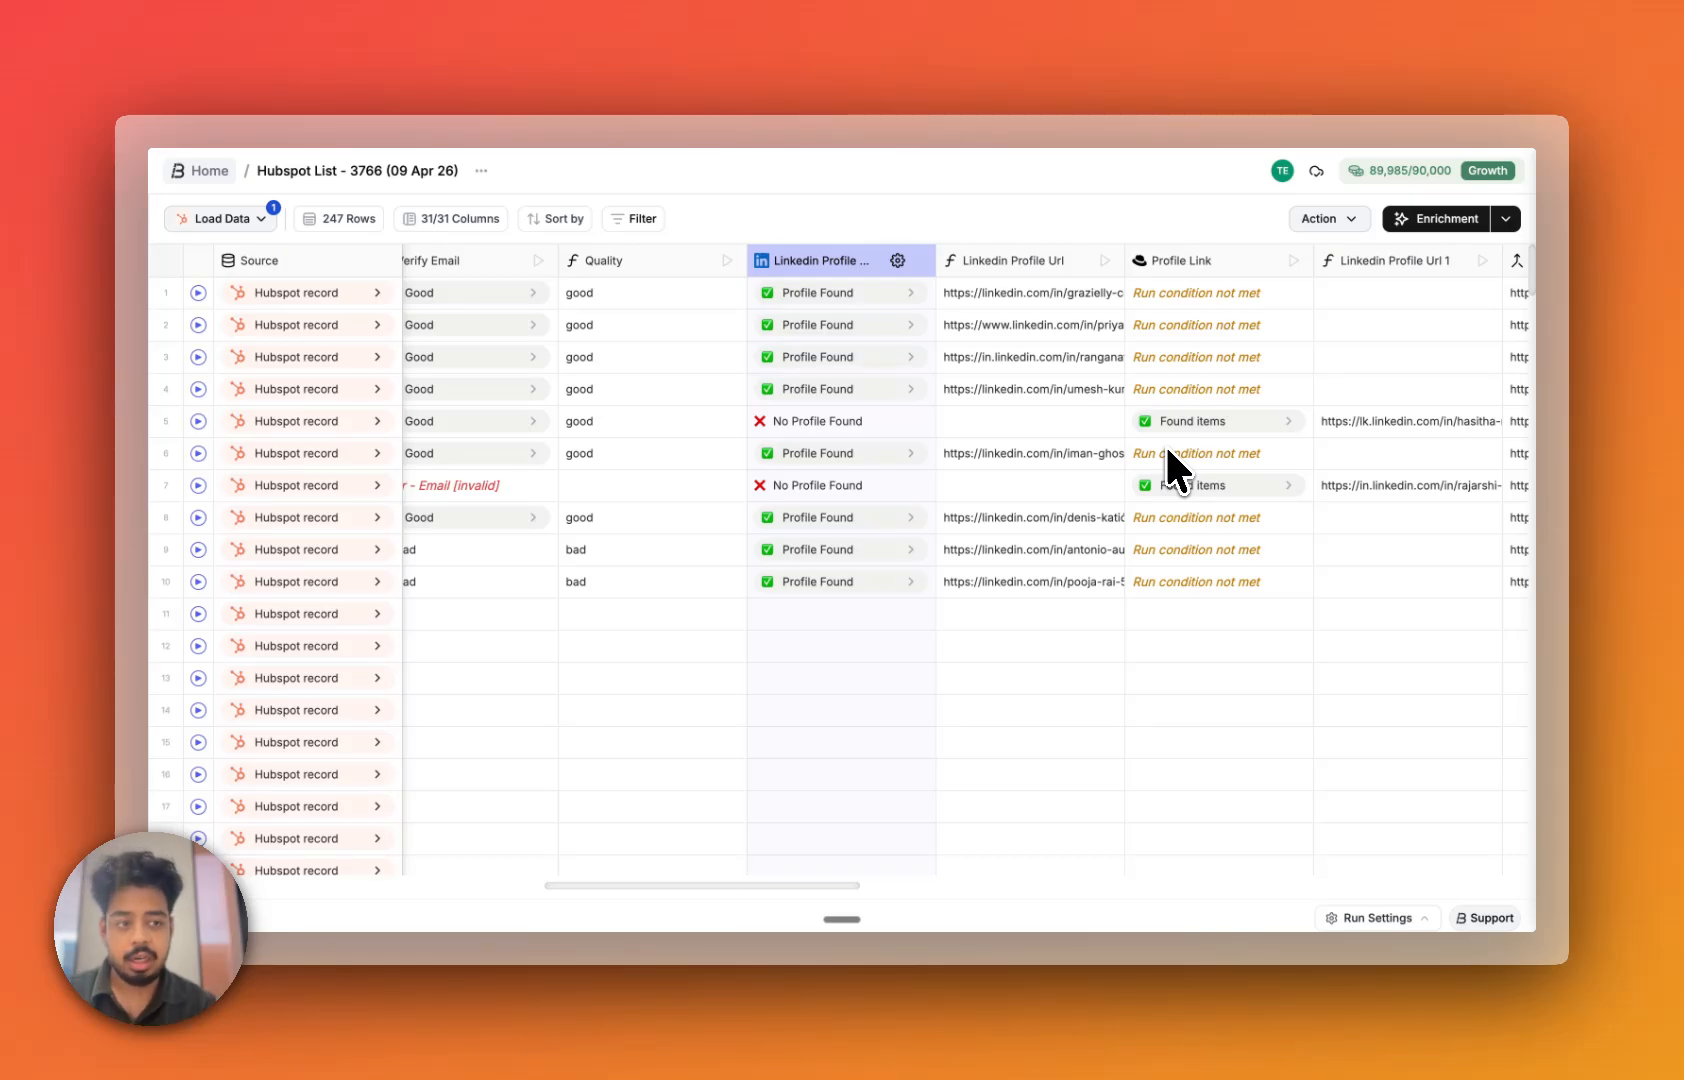
pyautogui.hscroll(7, 1166, 443)
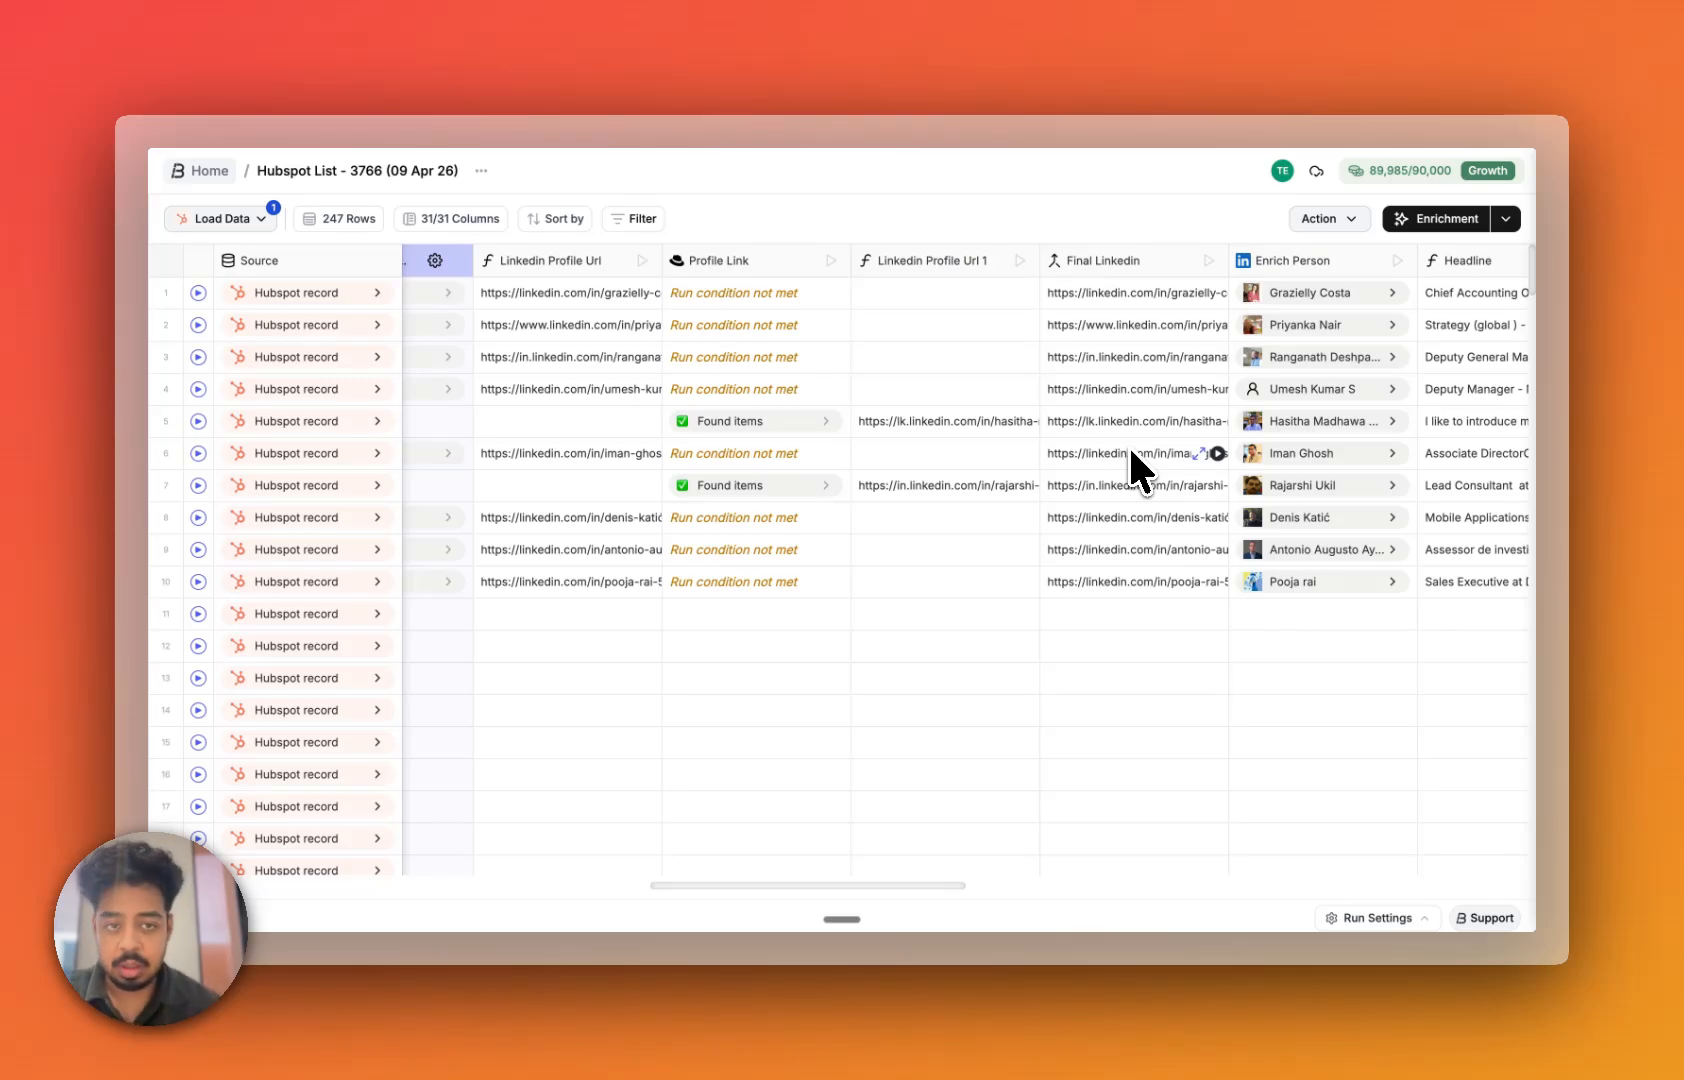
pyautogui.hscroll(9, 1130, 452)
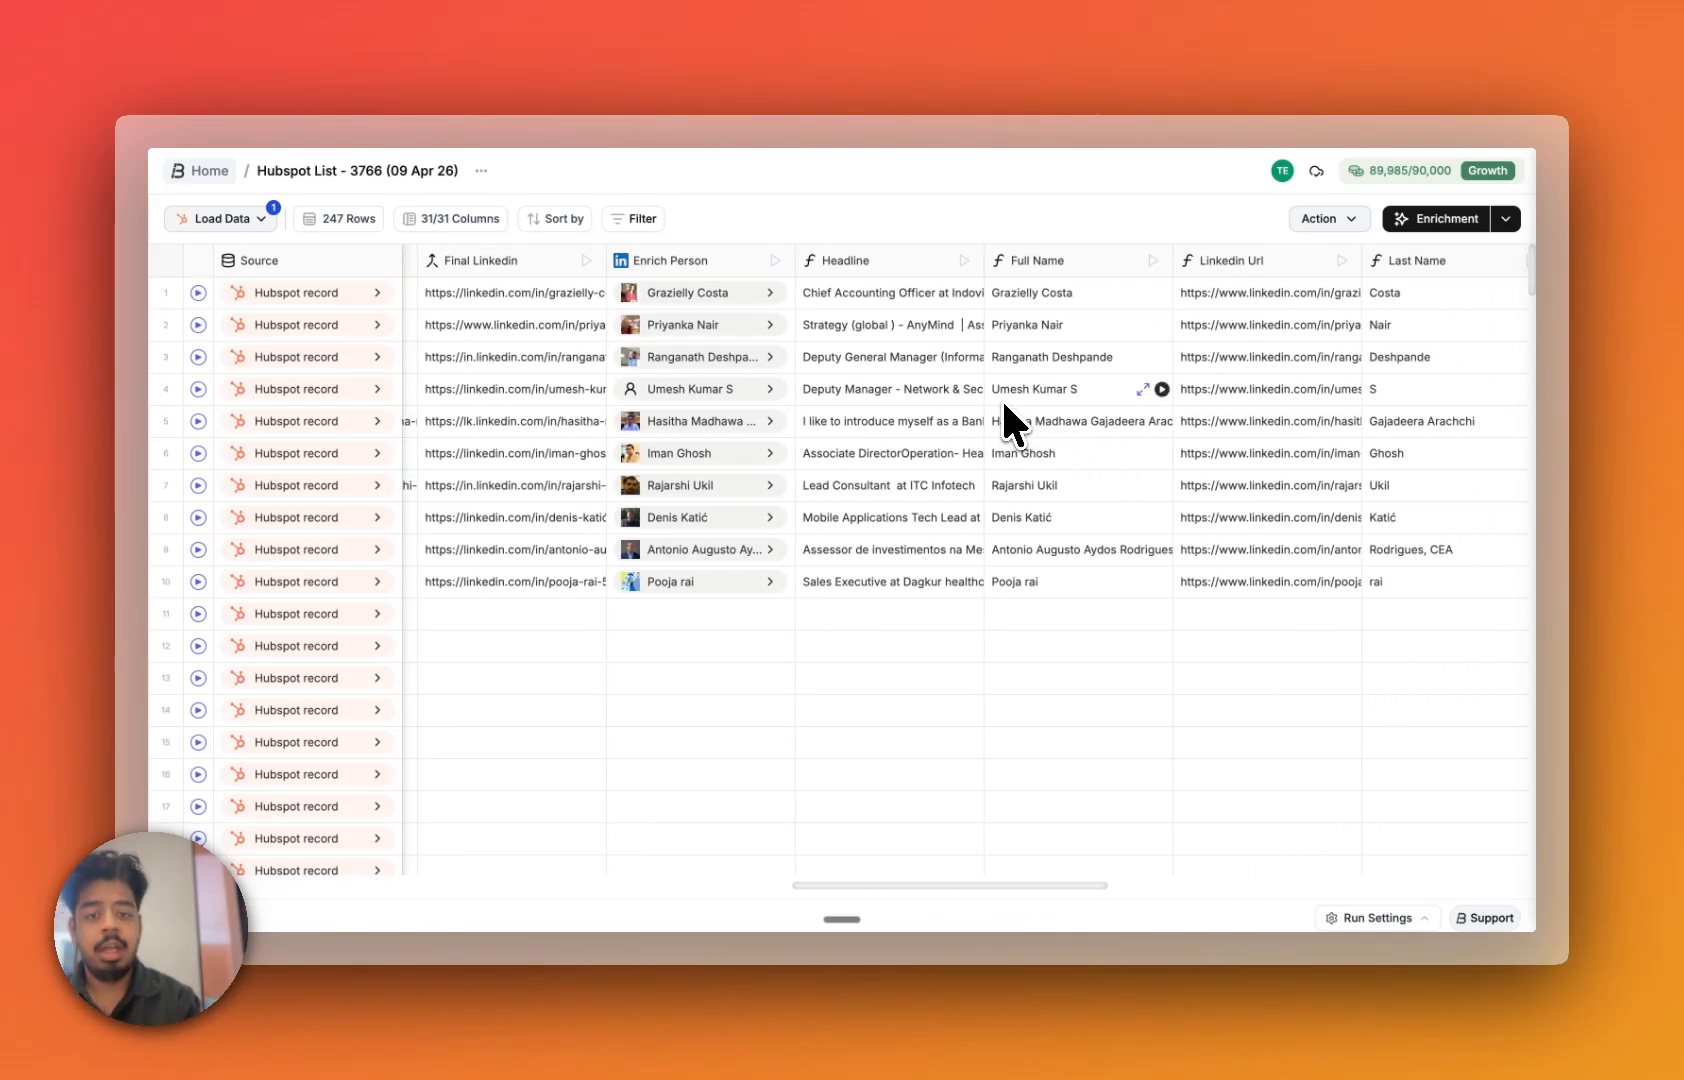
pyautogui.hscroll(-2, 930, 390)
pyautogui.hscroll(-20, 904, 388)
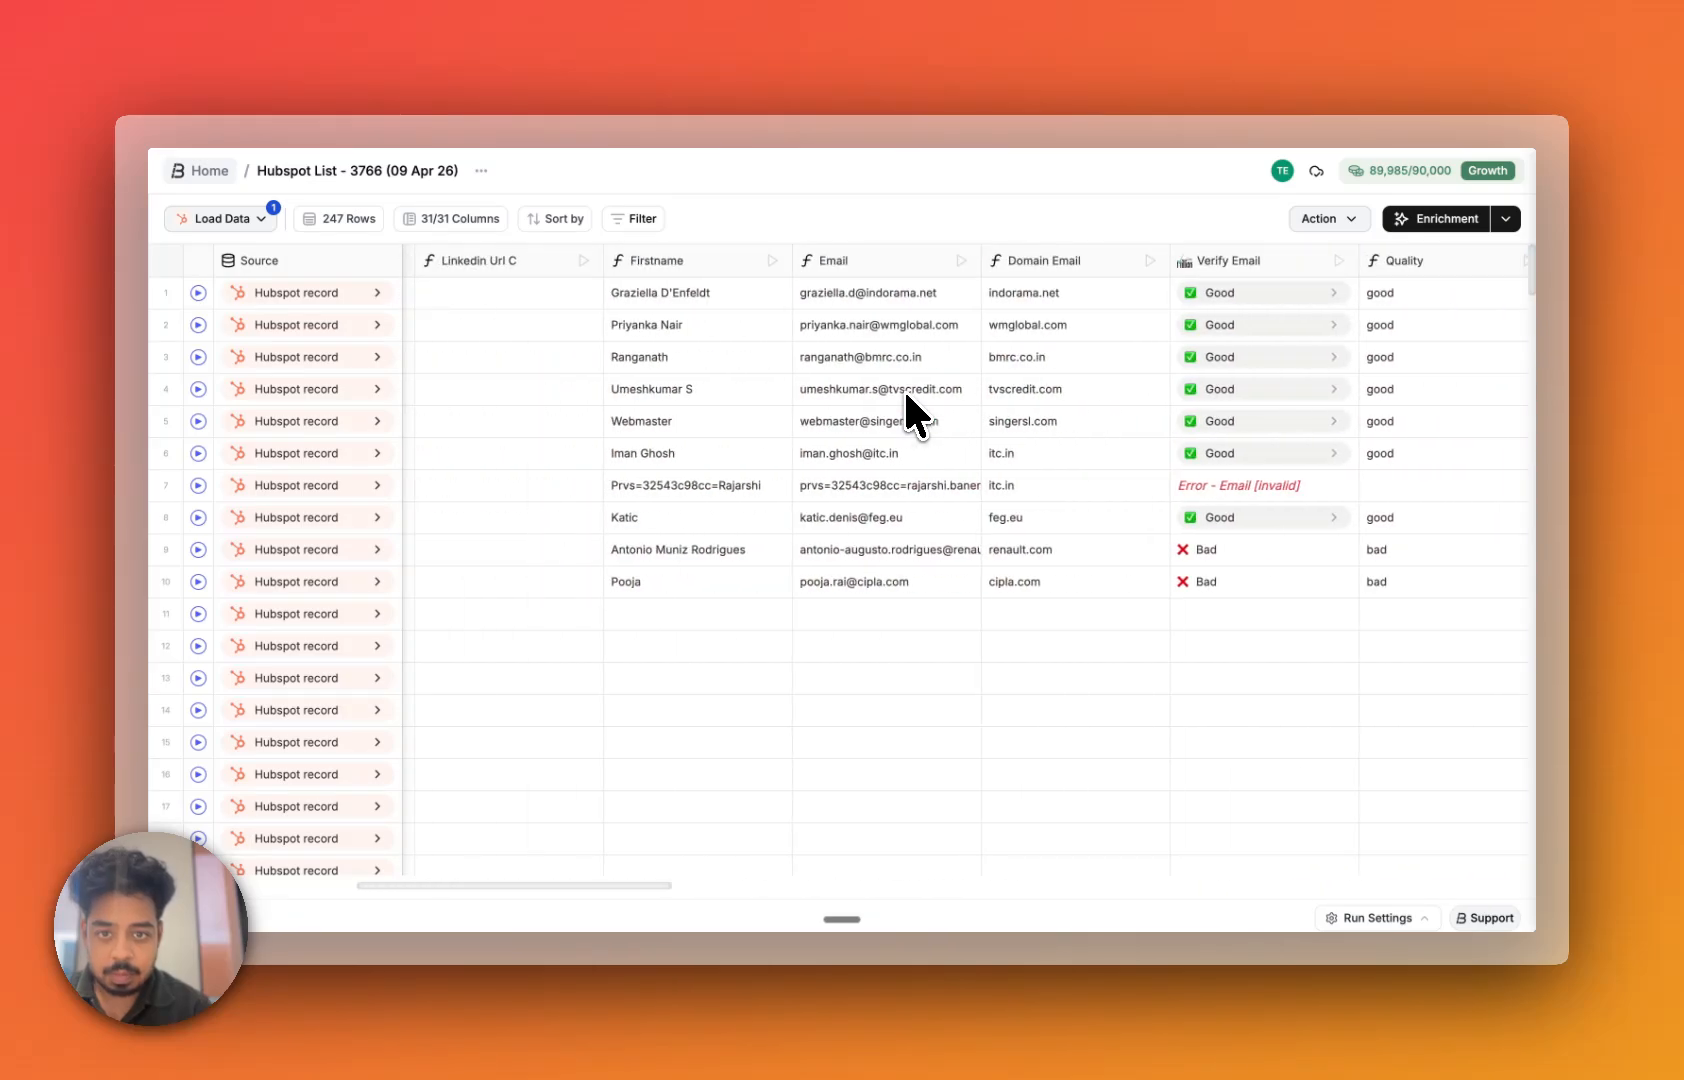
pyautogui.hscroll(-3, 906, 396)
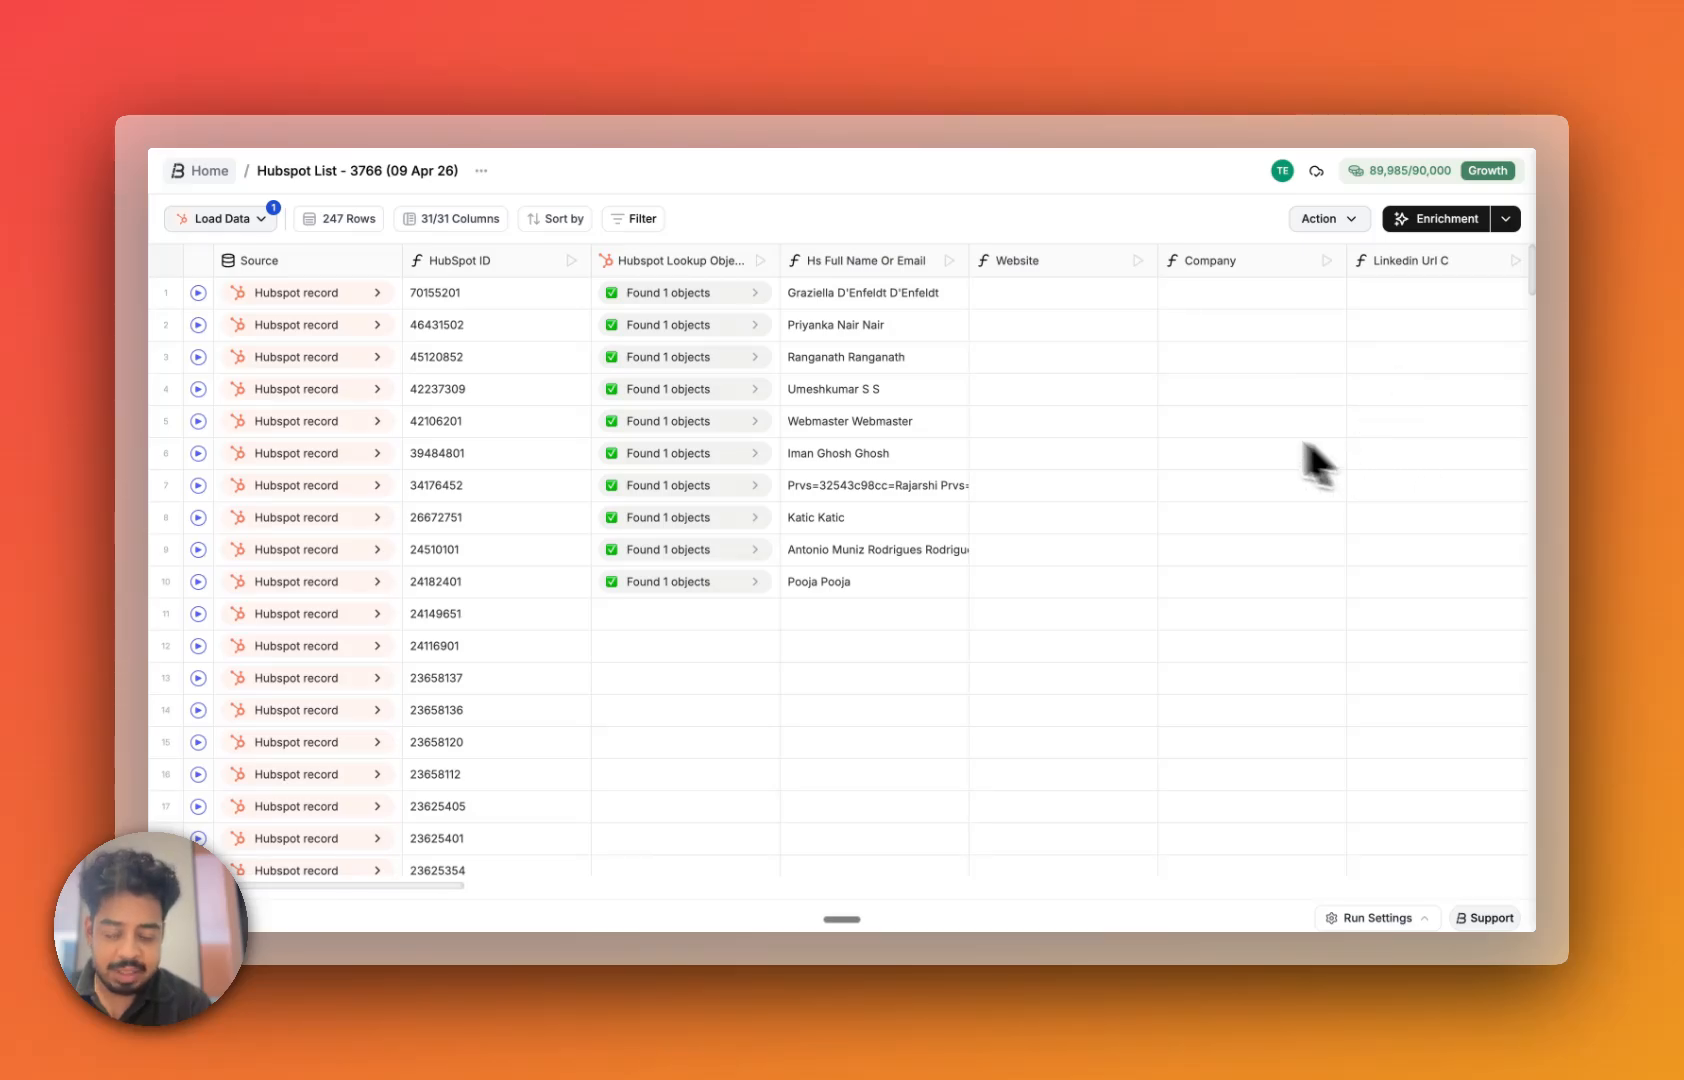
# Examine the enriched person columns, from Enrich Person and Headline through Industry and the current employer details
pyautogui.hscroll(10, 1216, 440)
pyautogui.hscroll(8, 1216, 422)
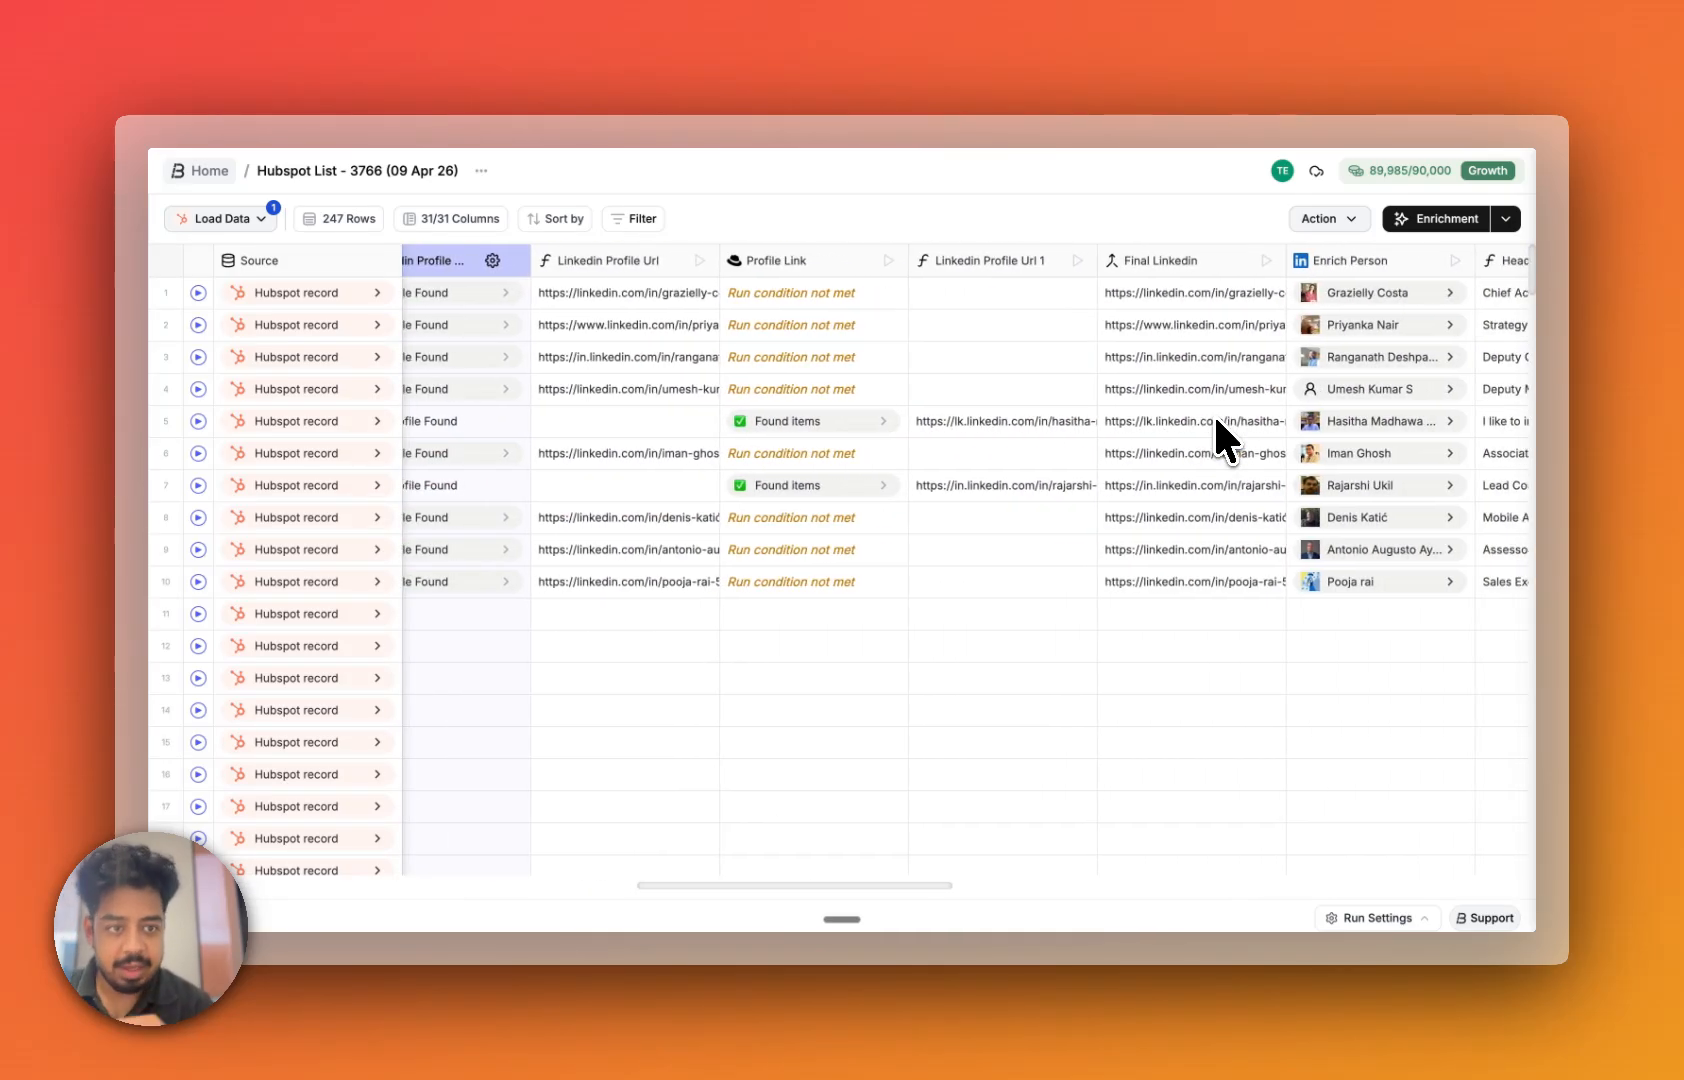
pyautogui.hscroll(5, 1213, 412)
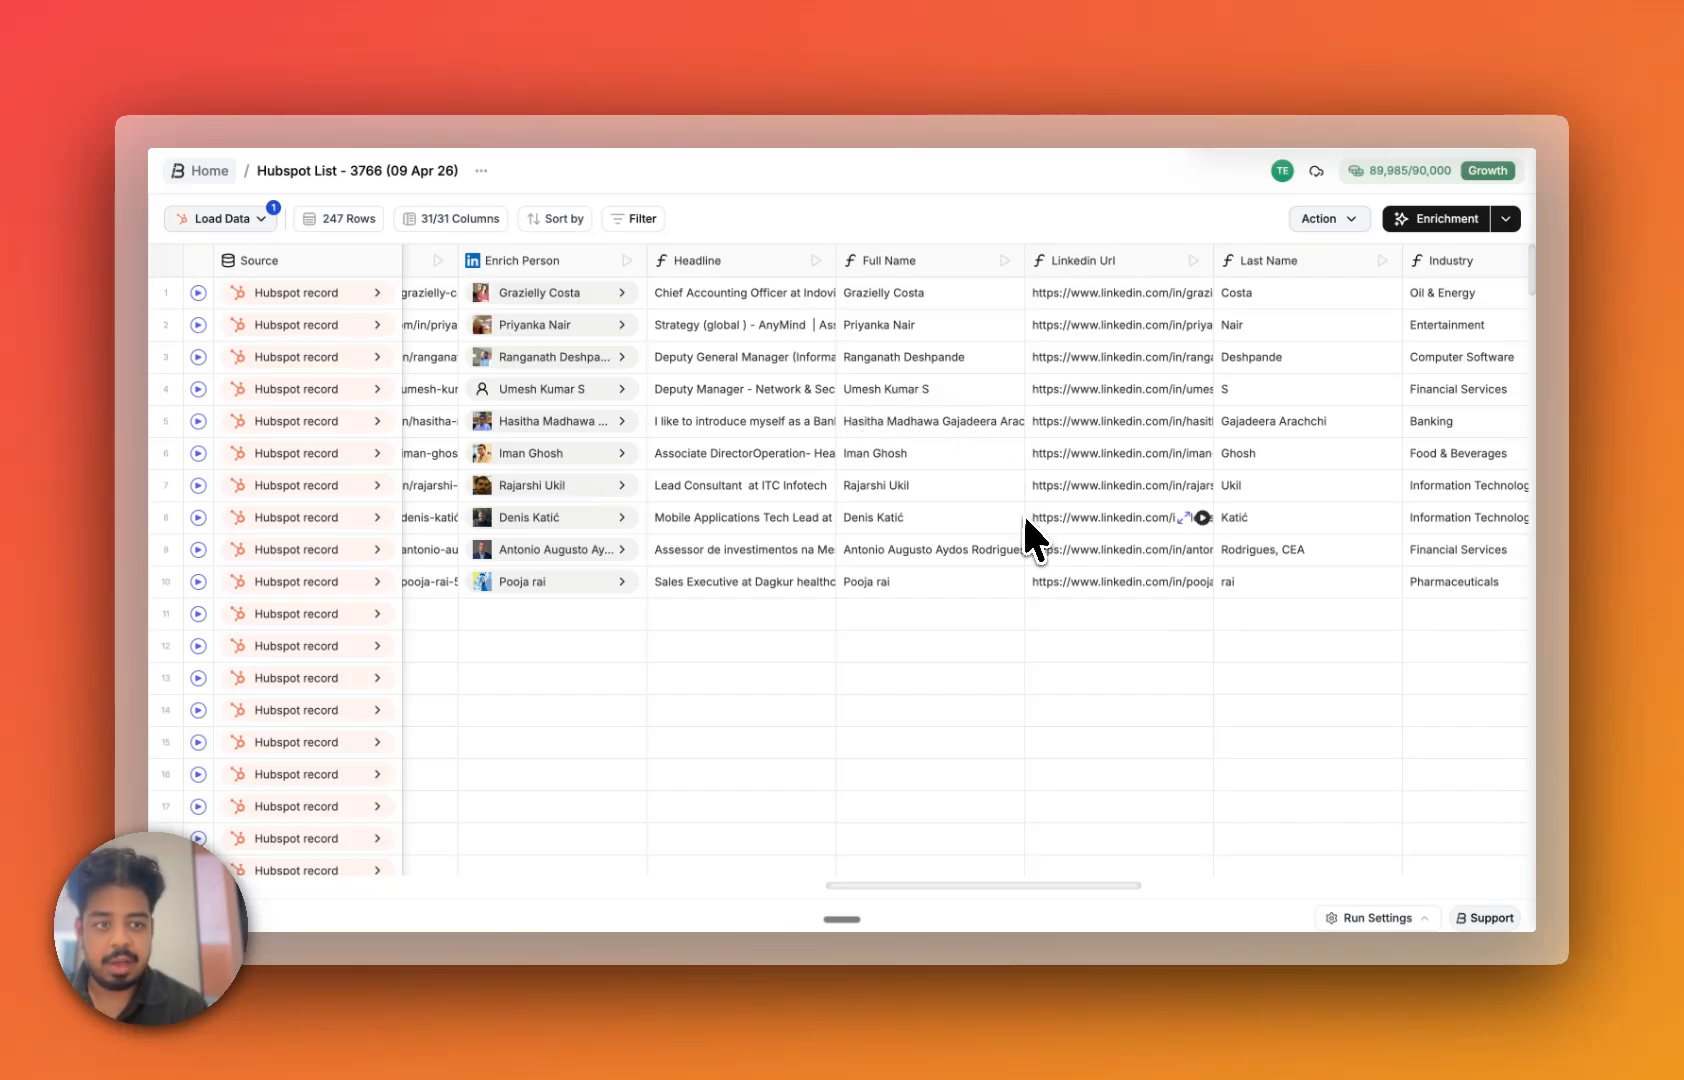
pyautogui.hscroll(4, 1024, 516)
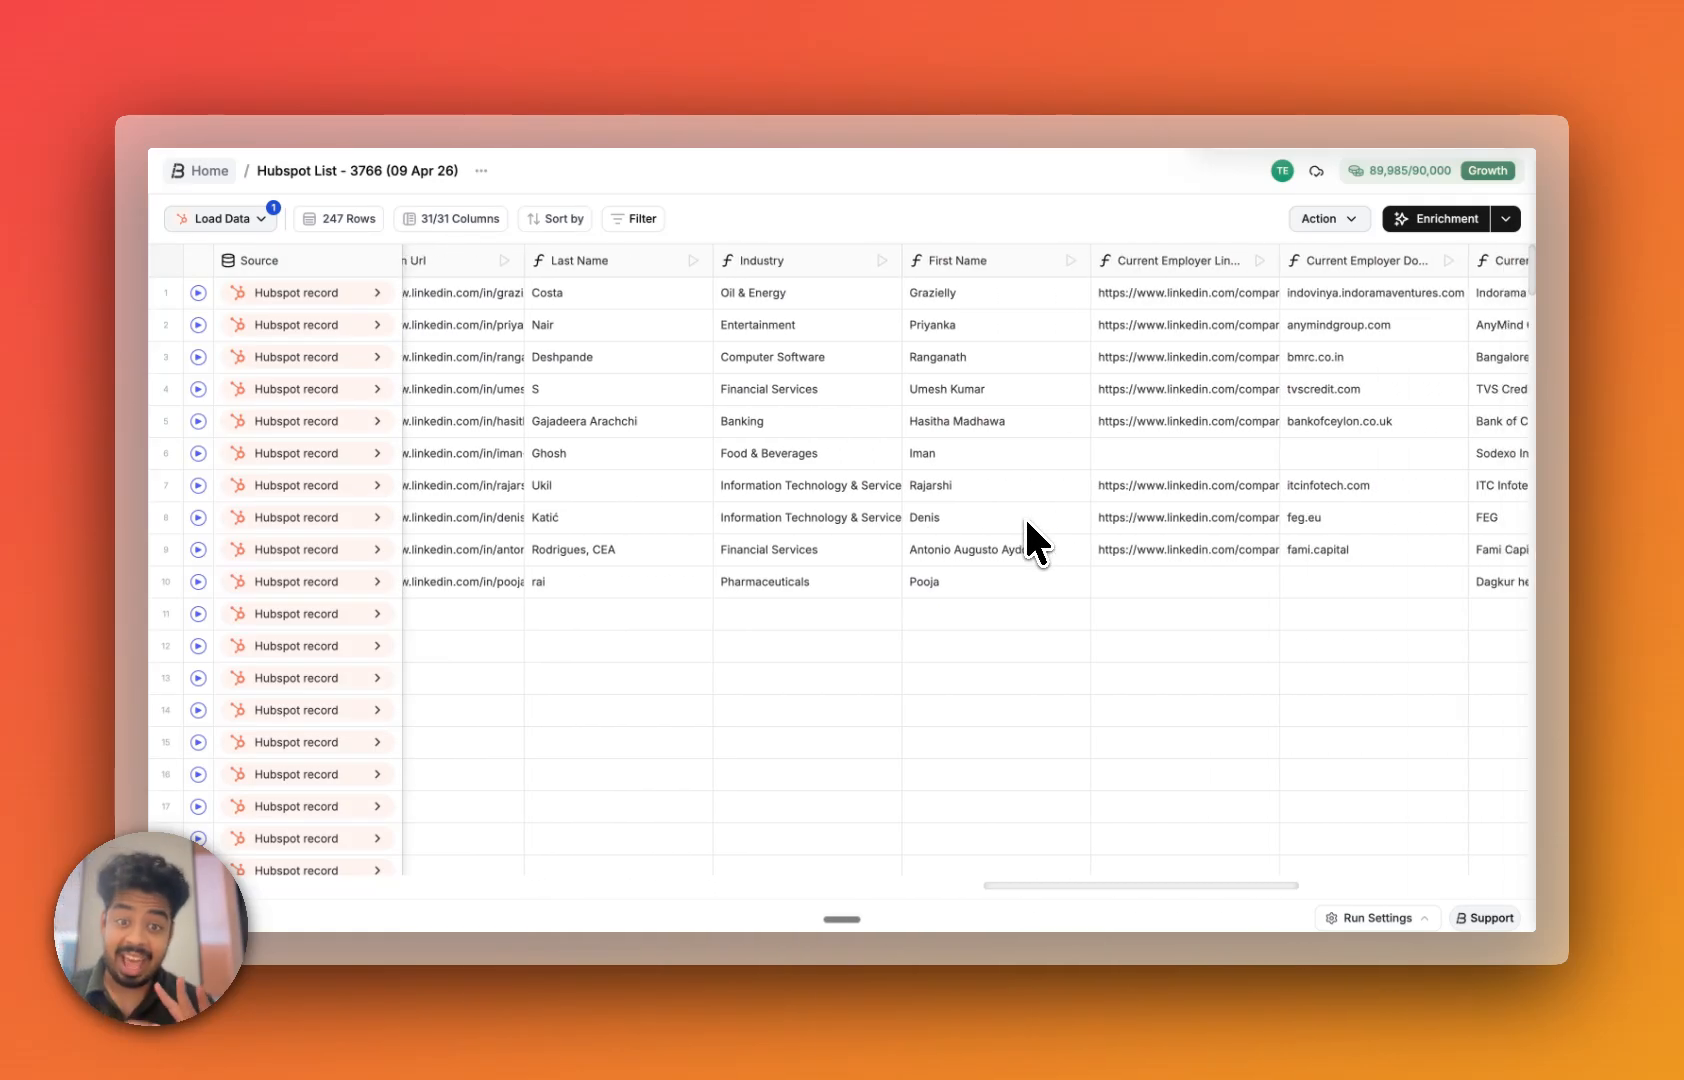
pyautogui.hscroll(6, 1027, 522)
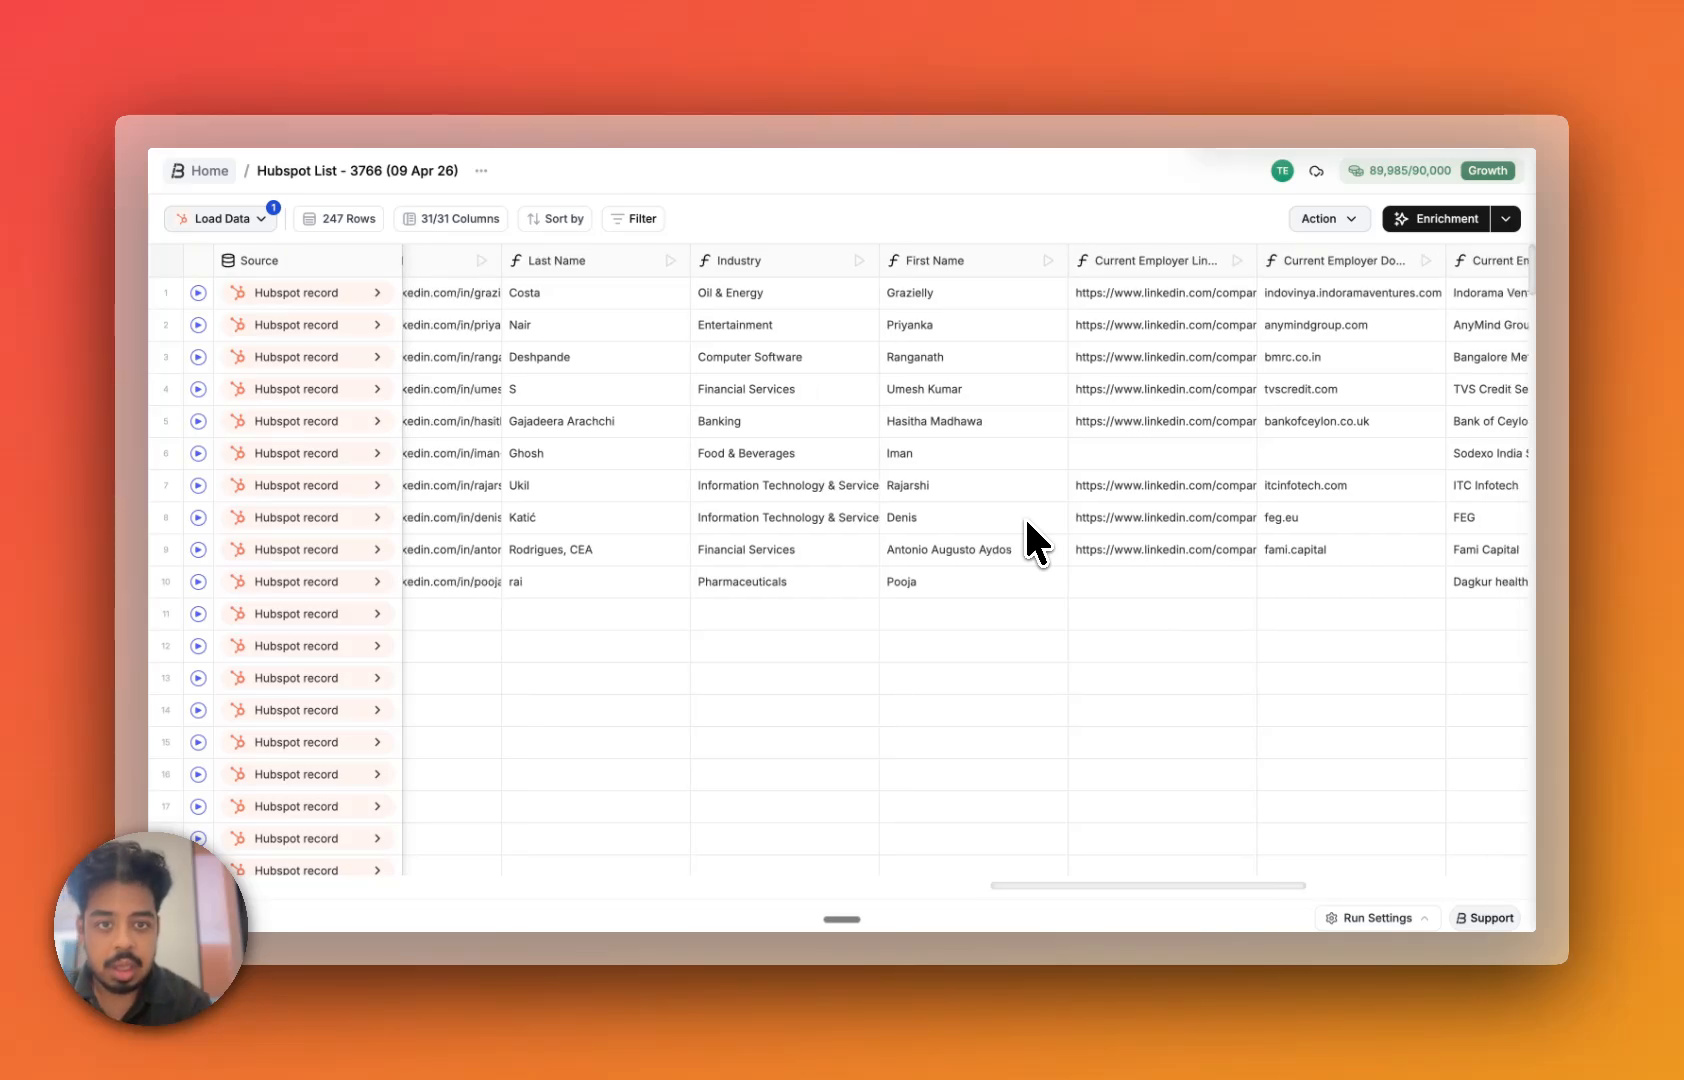
pyautogui.hscroll(-1, 1024, 514)
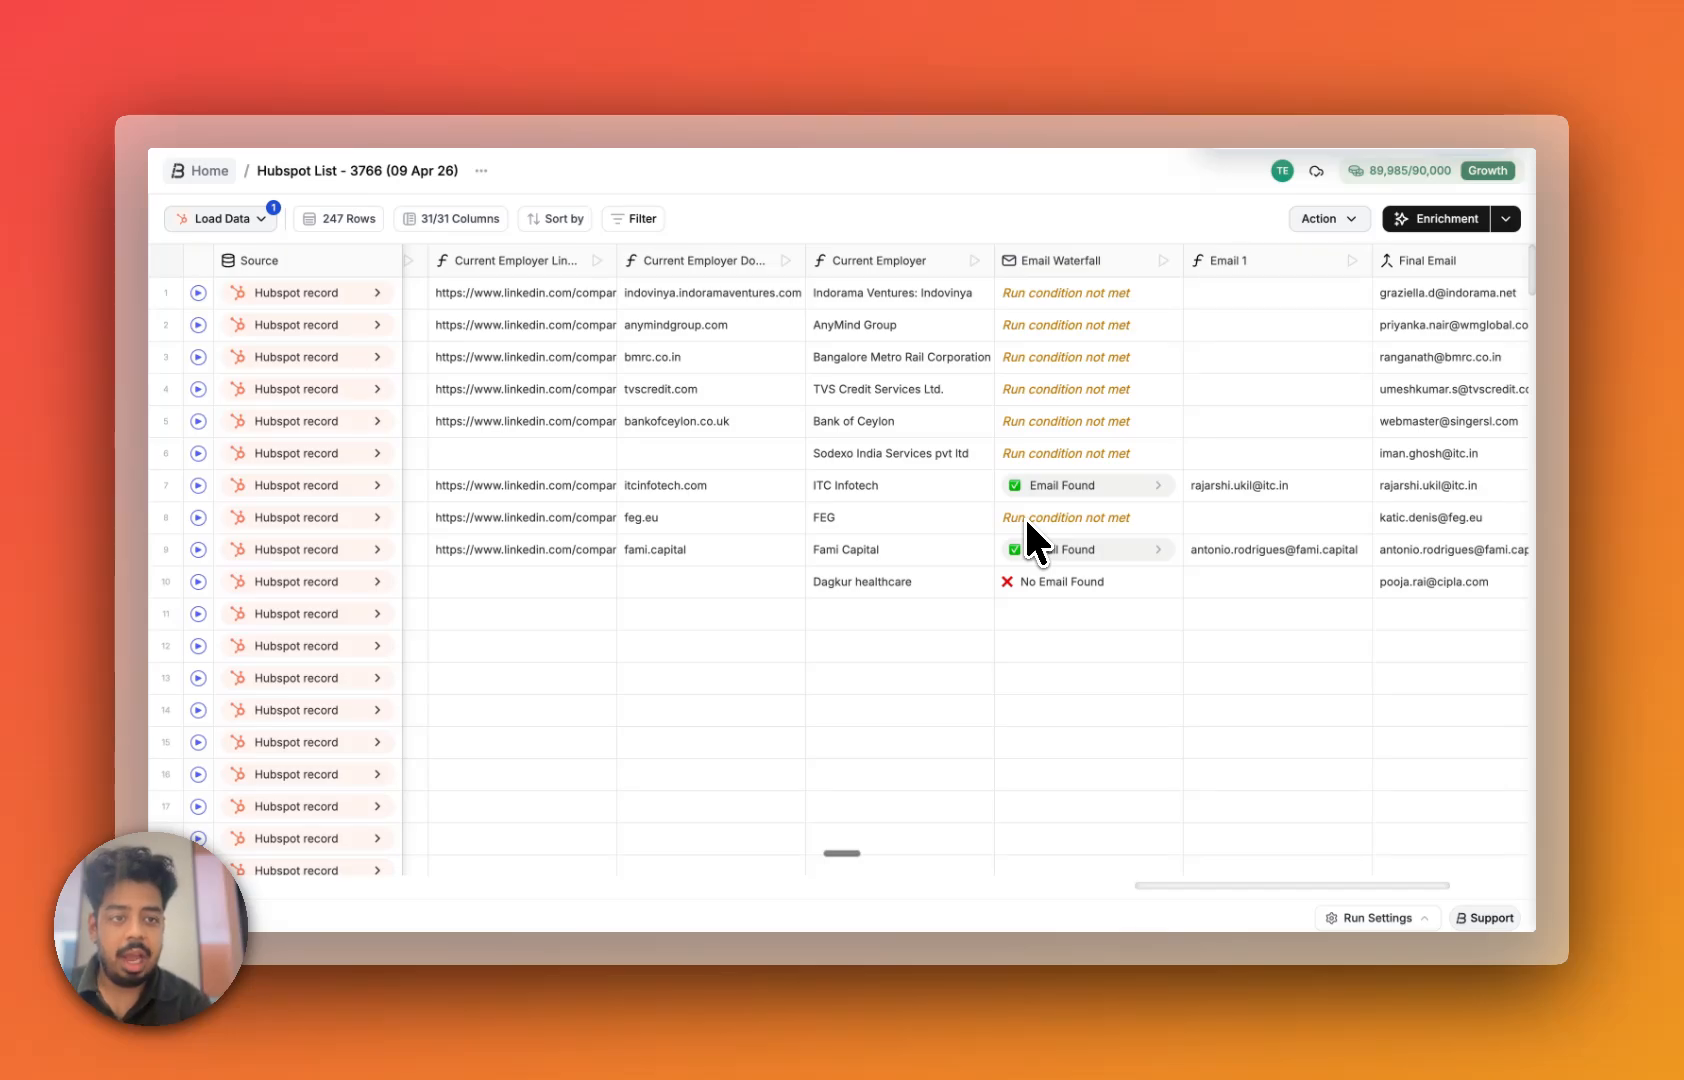
# Open the Hubspot column's configuration, expand Map Fields to review the mapped contact properties, and close it
pyautogui.hscroll(5, 1026, 521)
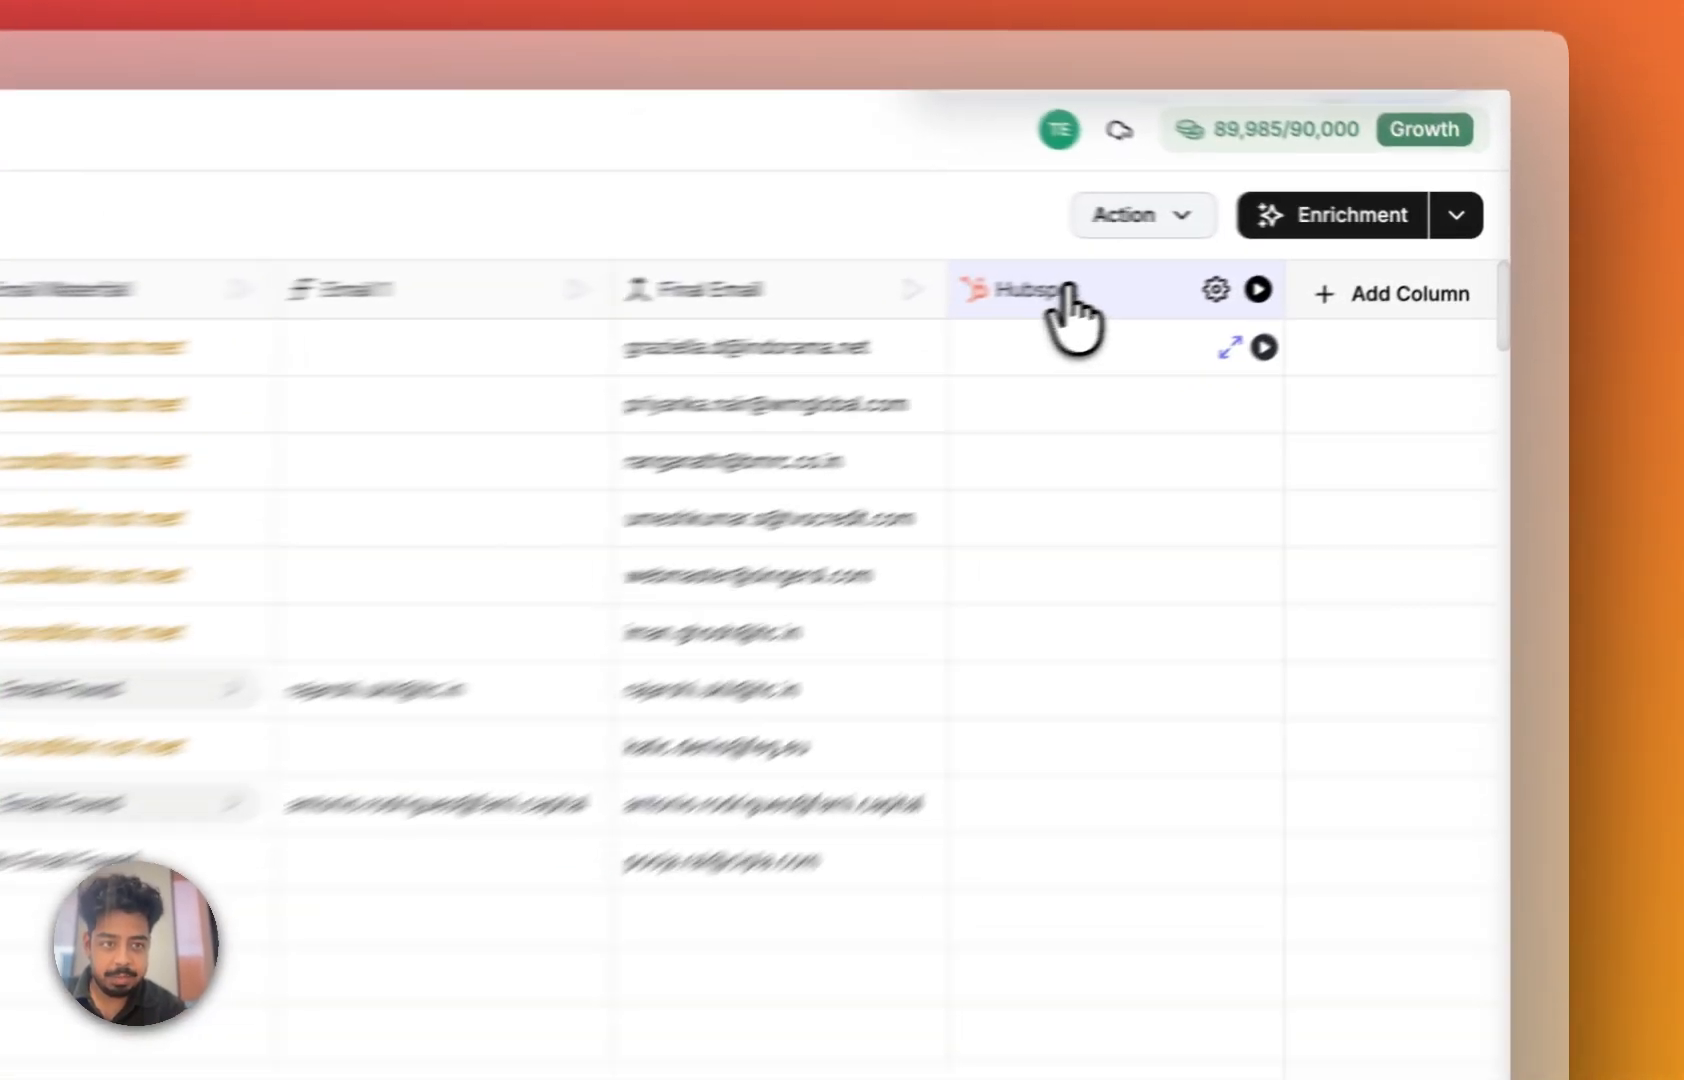
pyautogui.click(1278, 262)
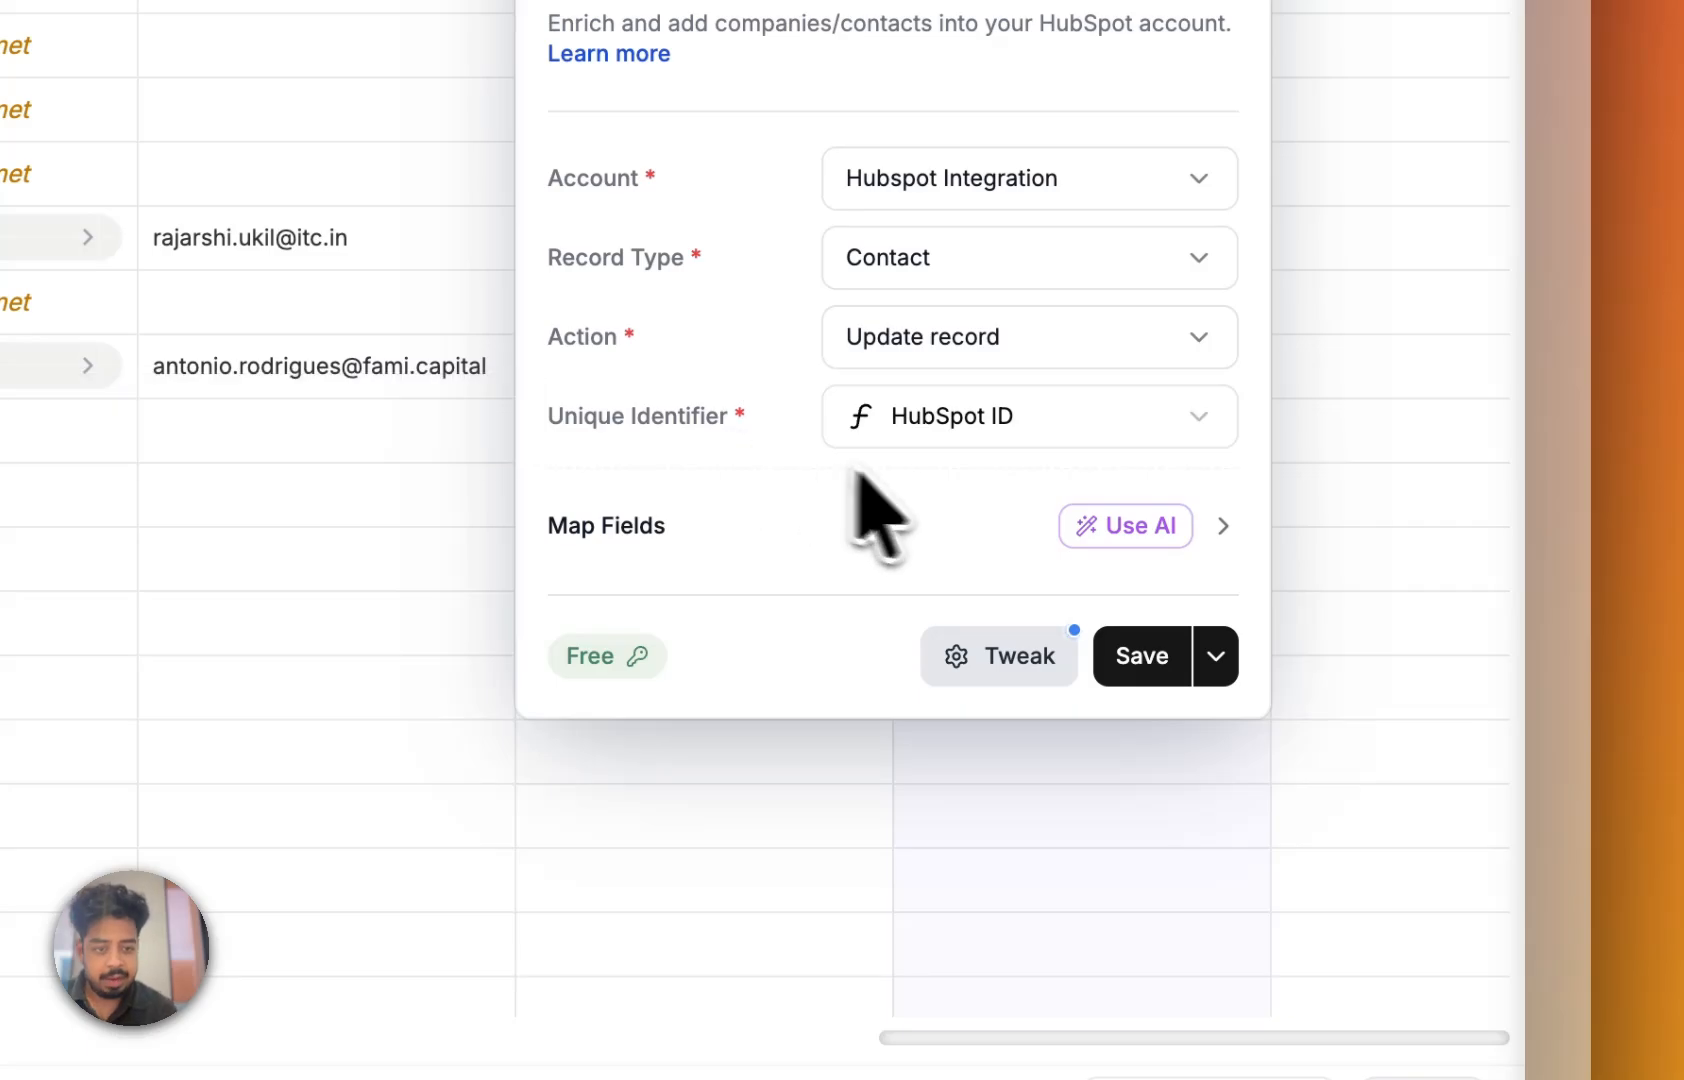
pyautogui.click(862, 524)
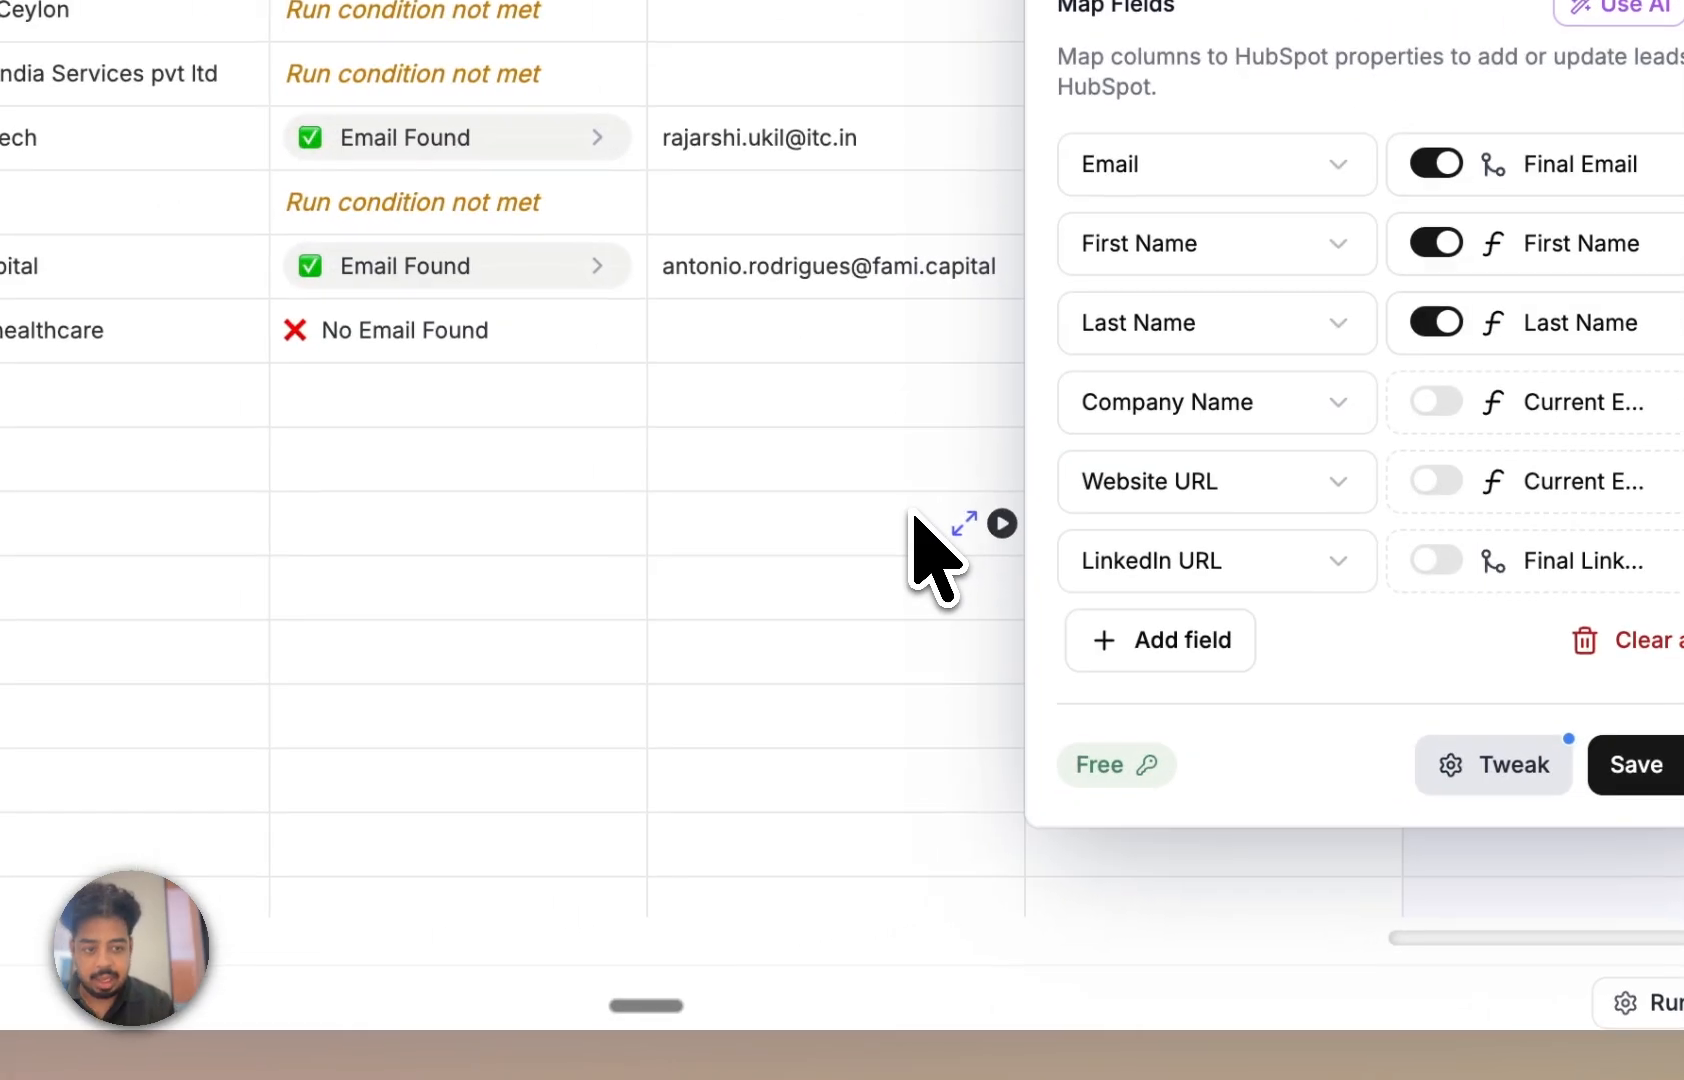
pyautogui.click(700, 472)
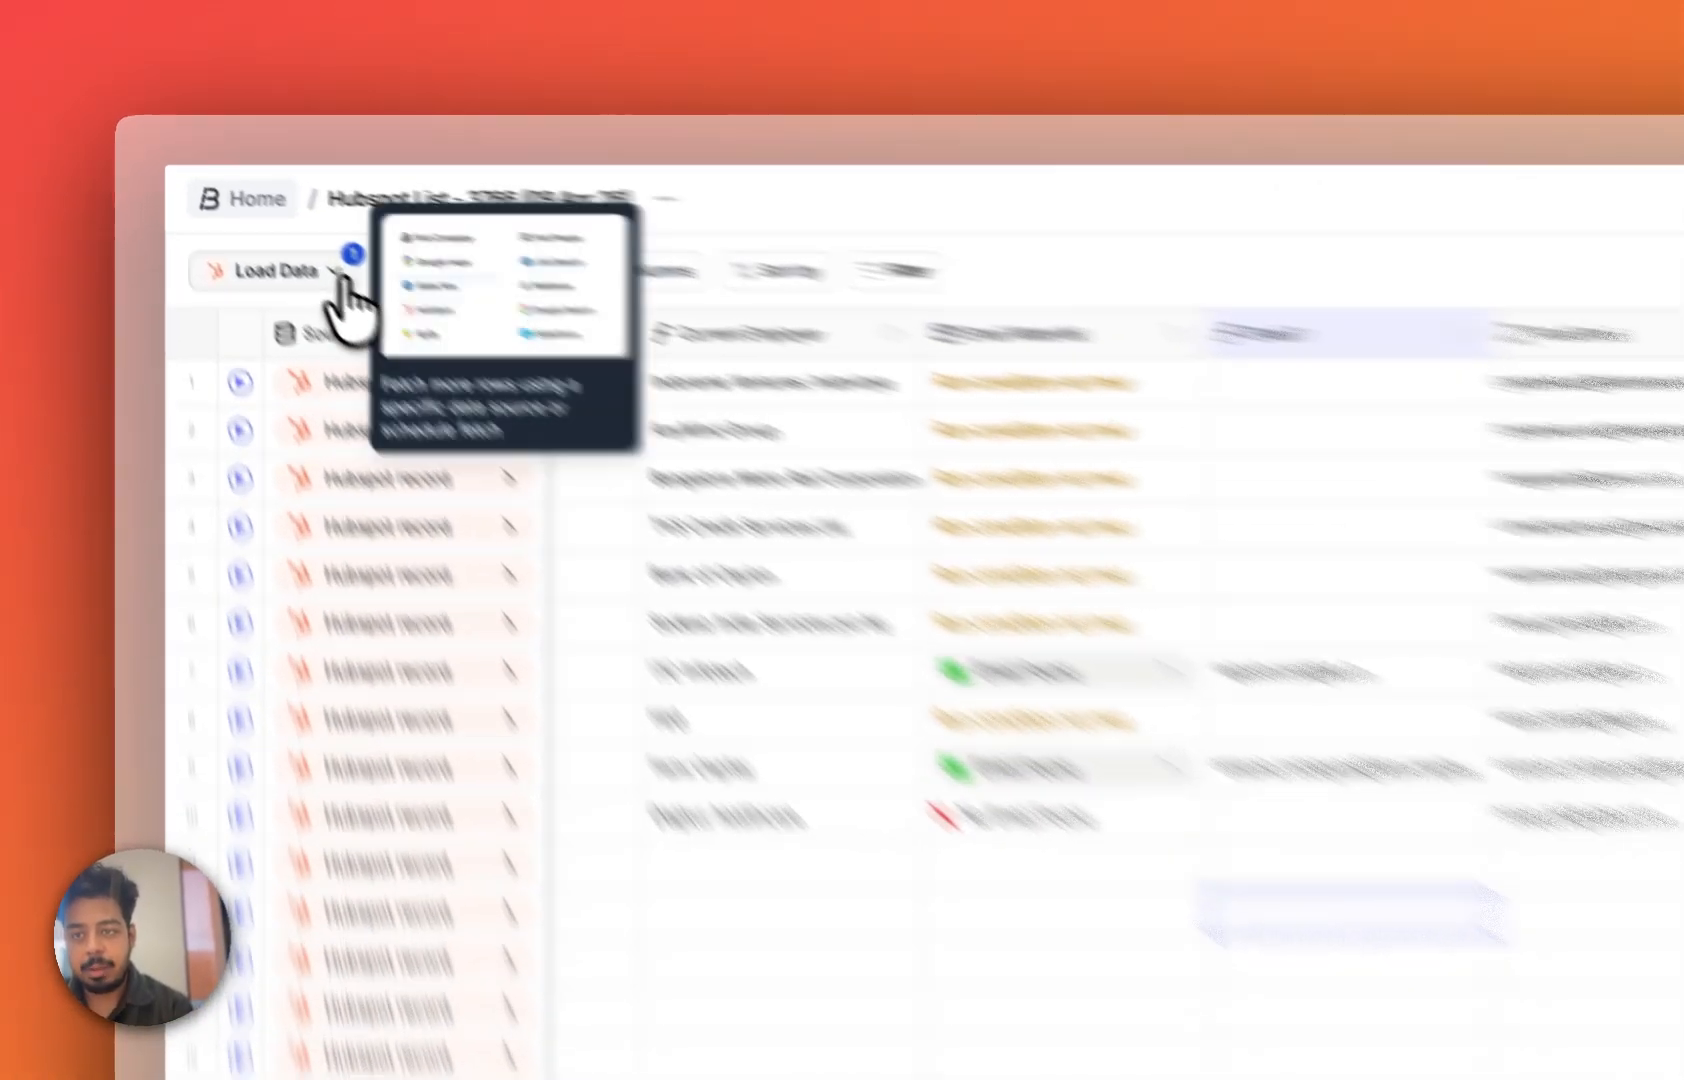
# Select Auto Fetch Records for the existing Hubspot List source to view its schedule options, and close the dialog
pyautogui.click(263, 220)
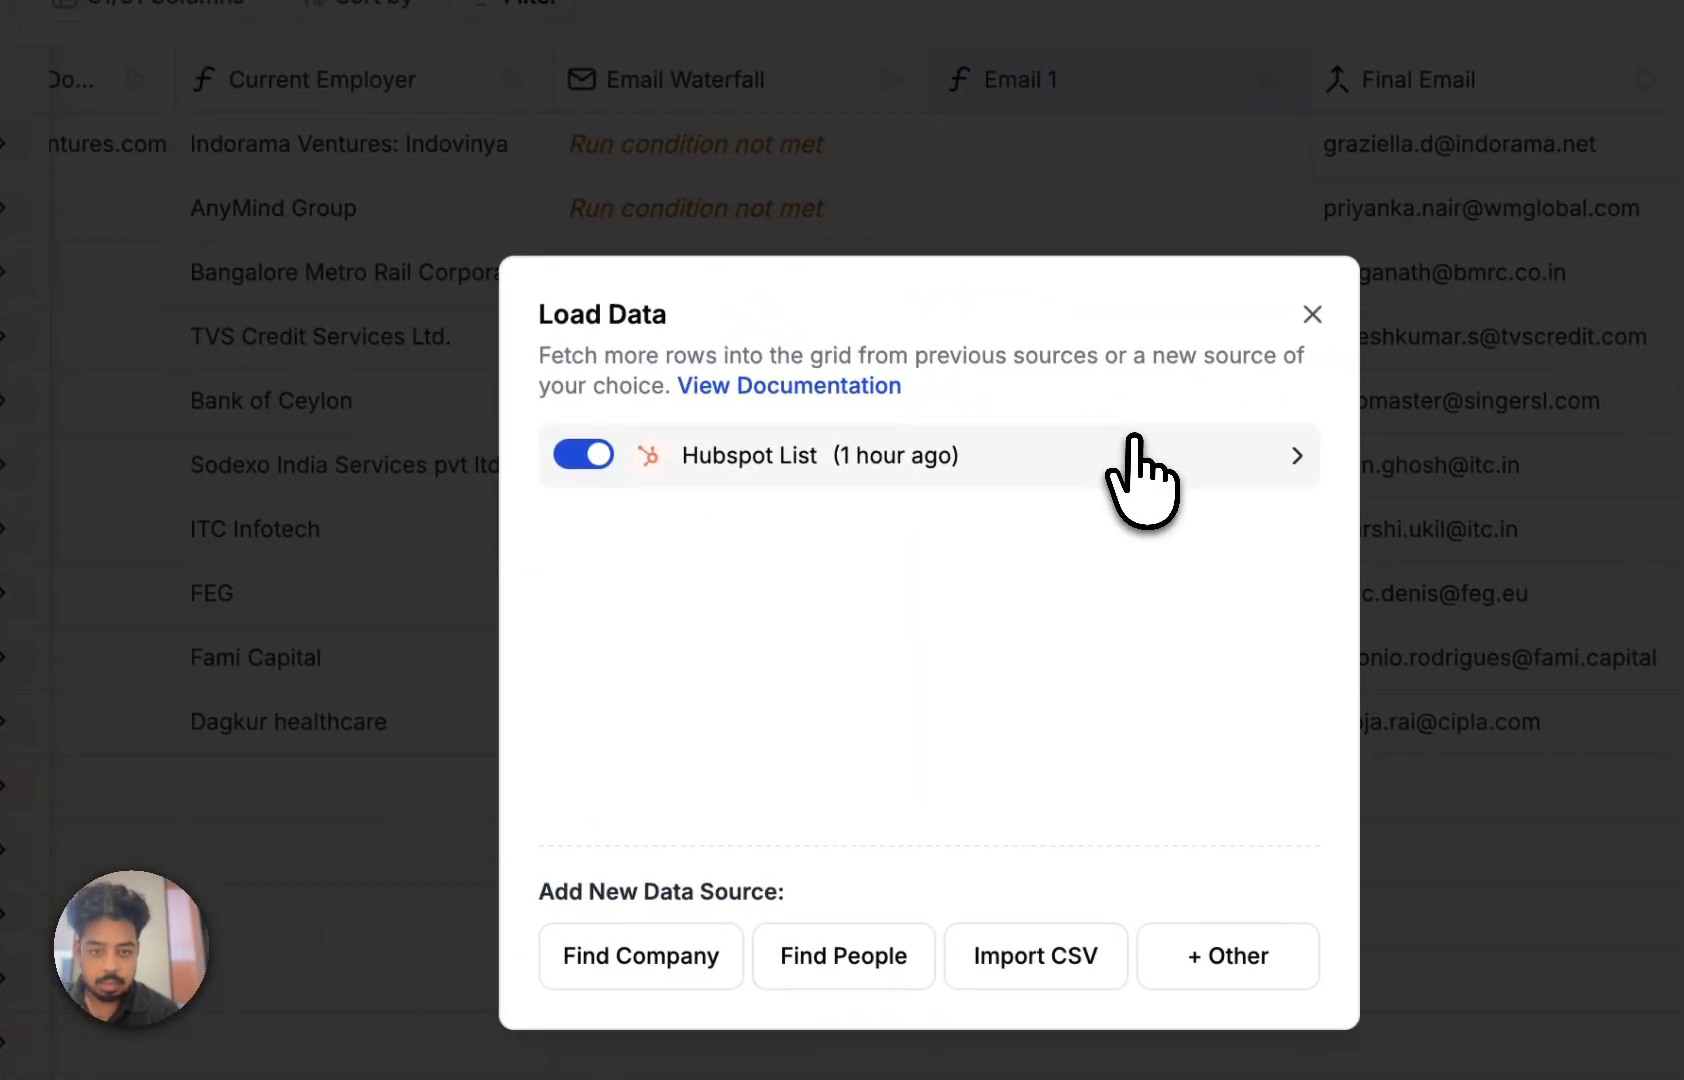
pyautogui.click(1683, 776)
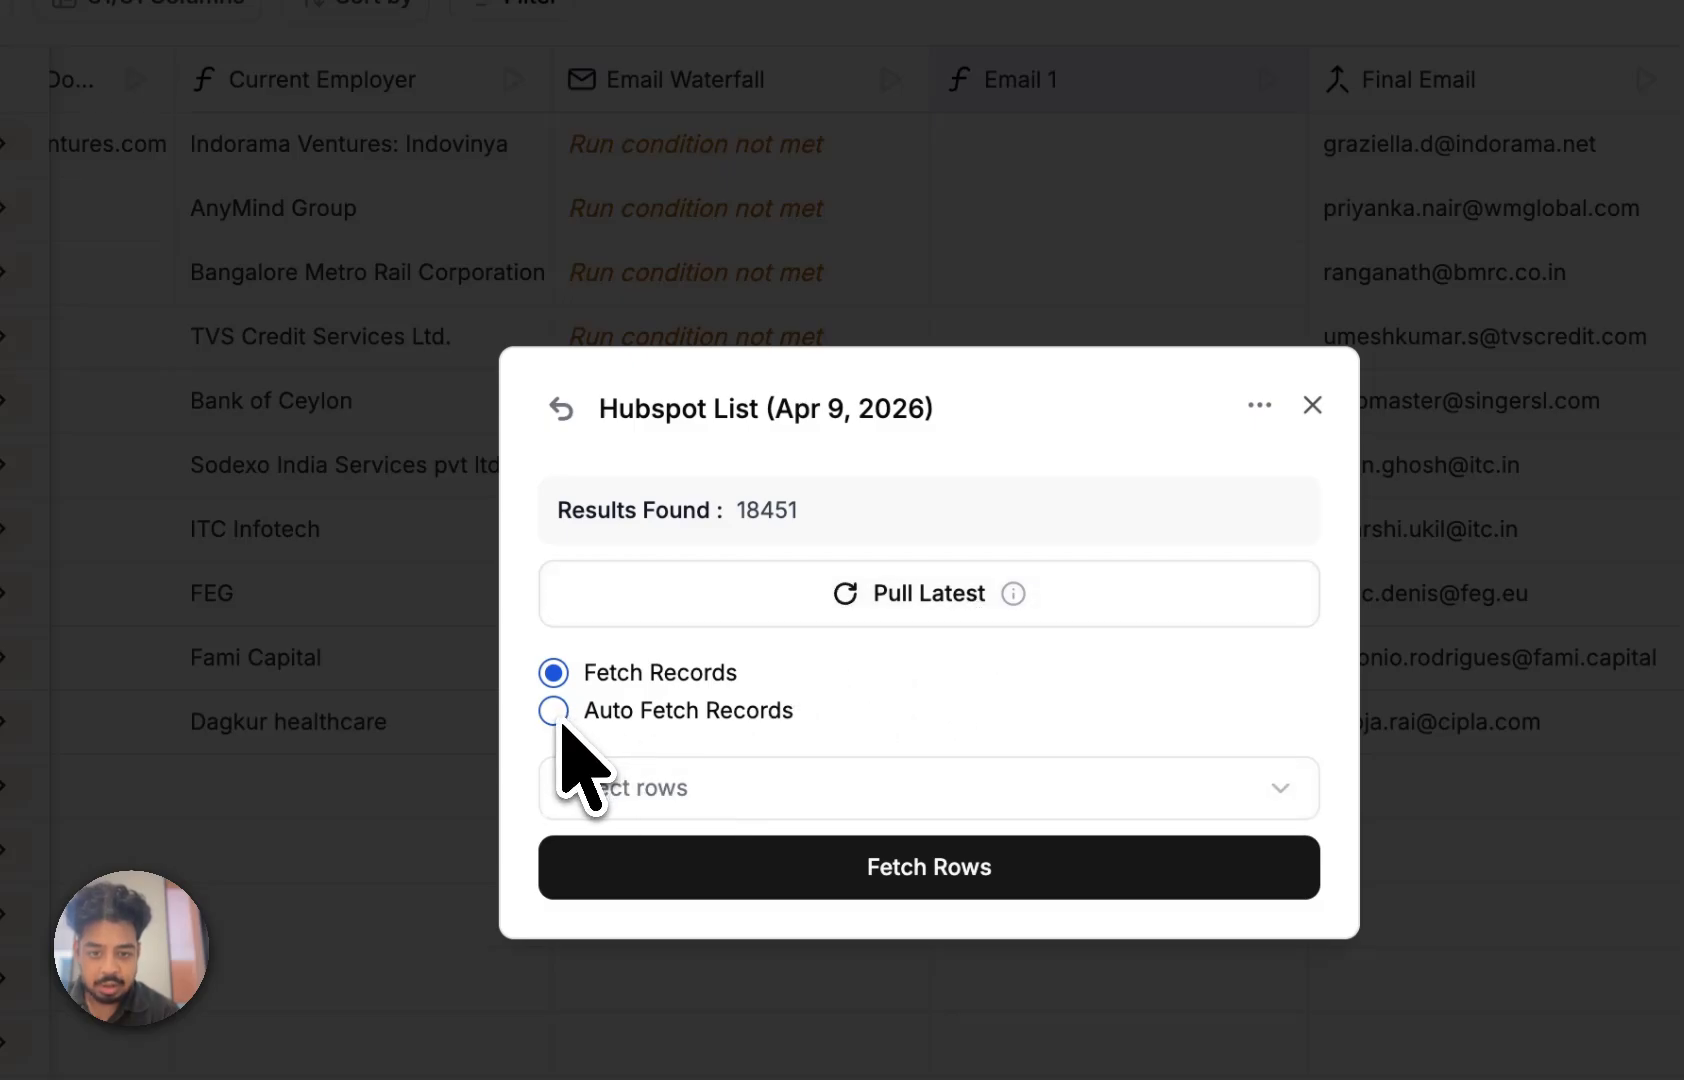
pyautogui.click(553, 710)
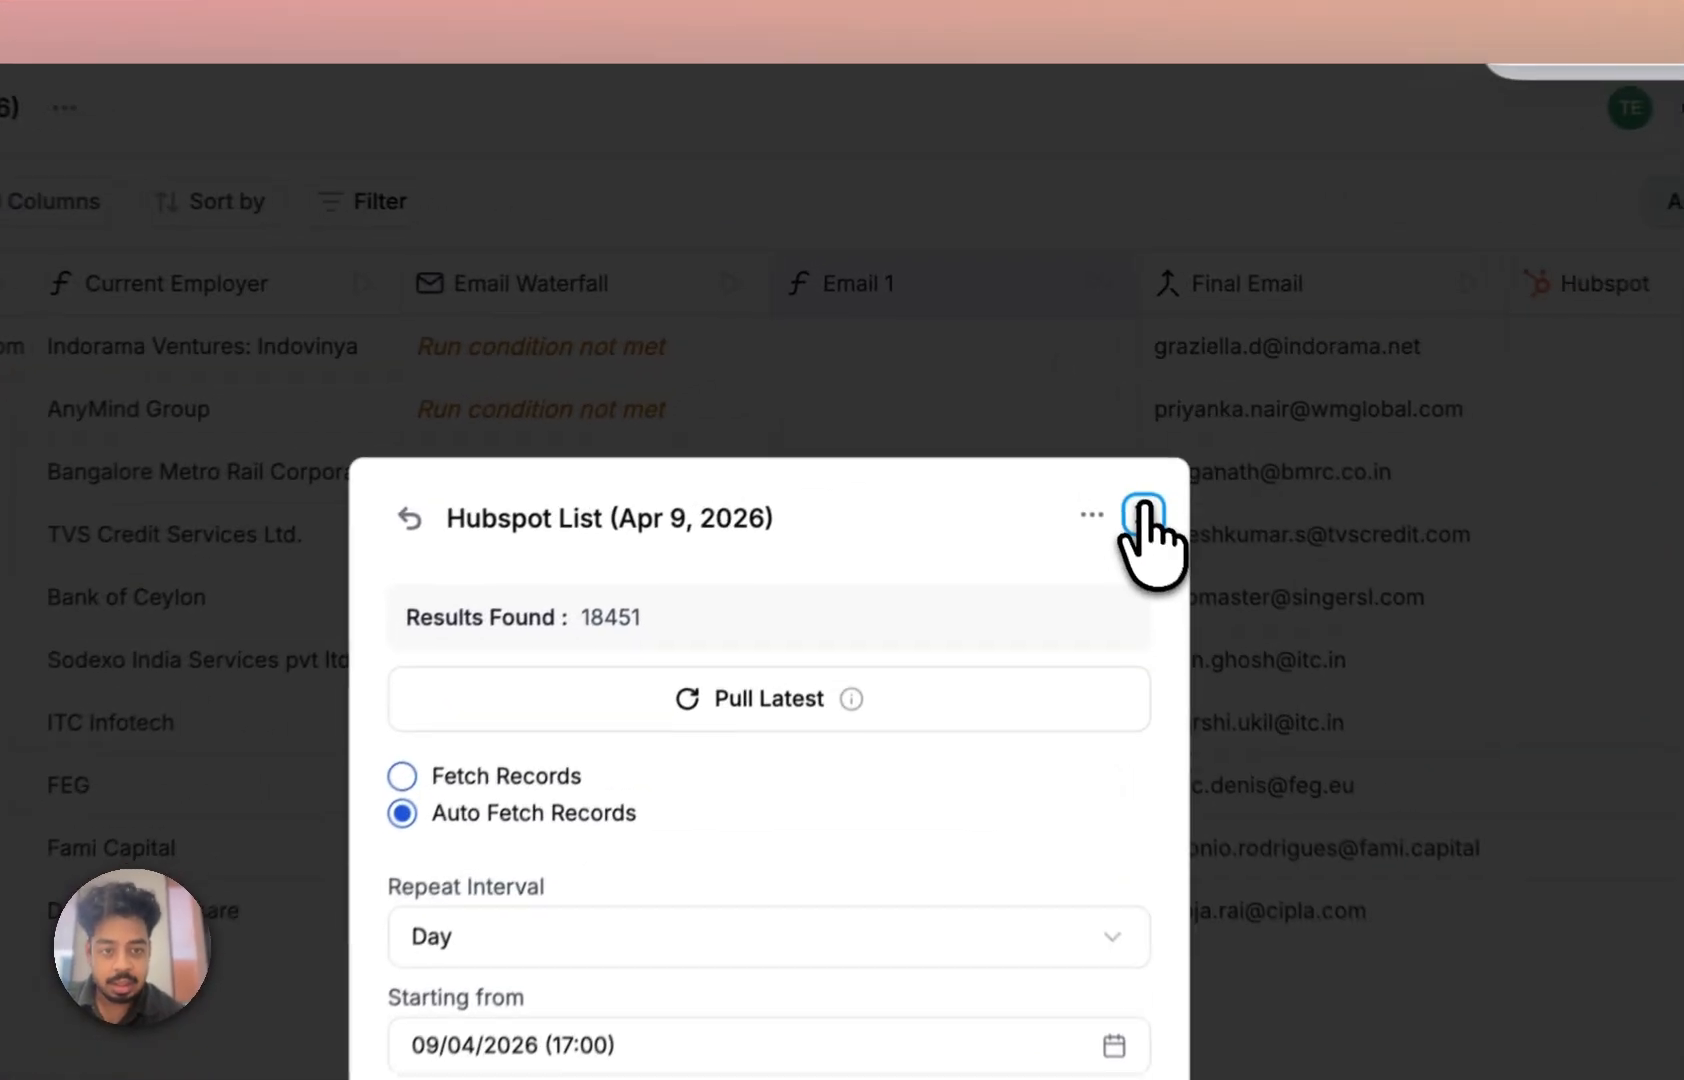
pyautogui.click(1033, 378)
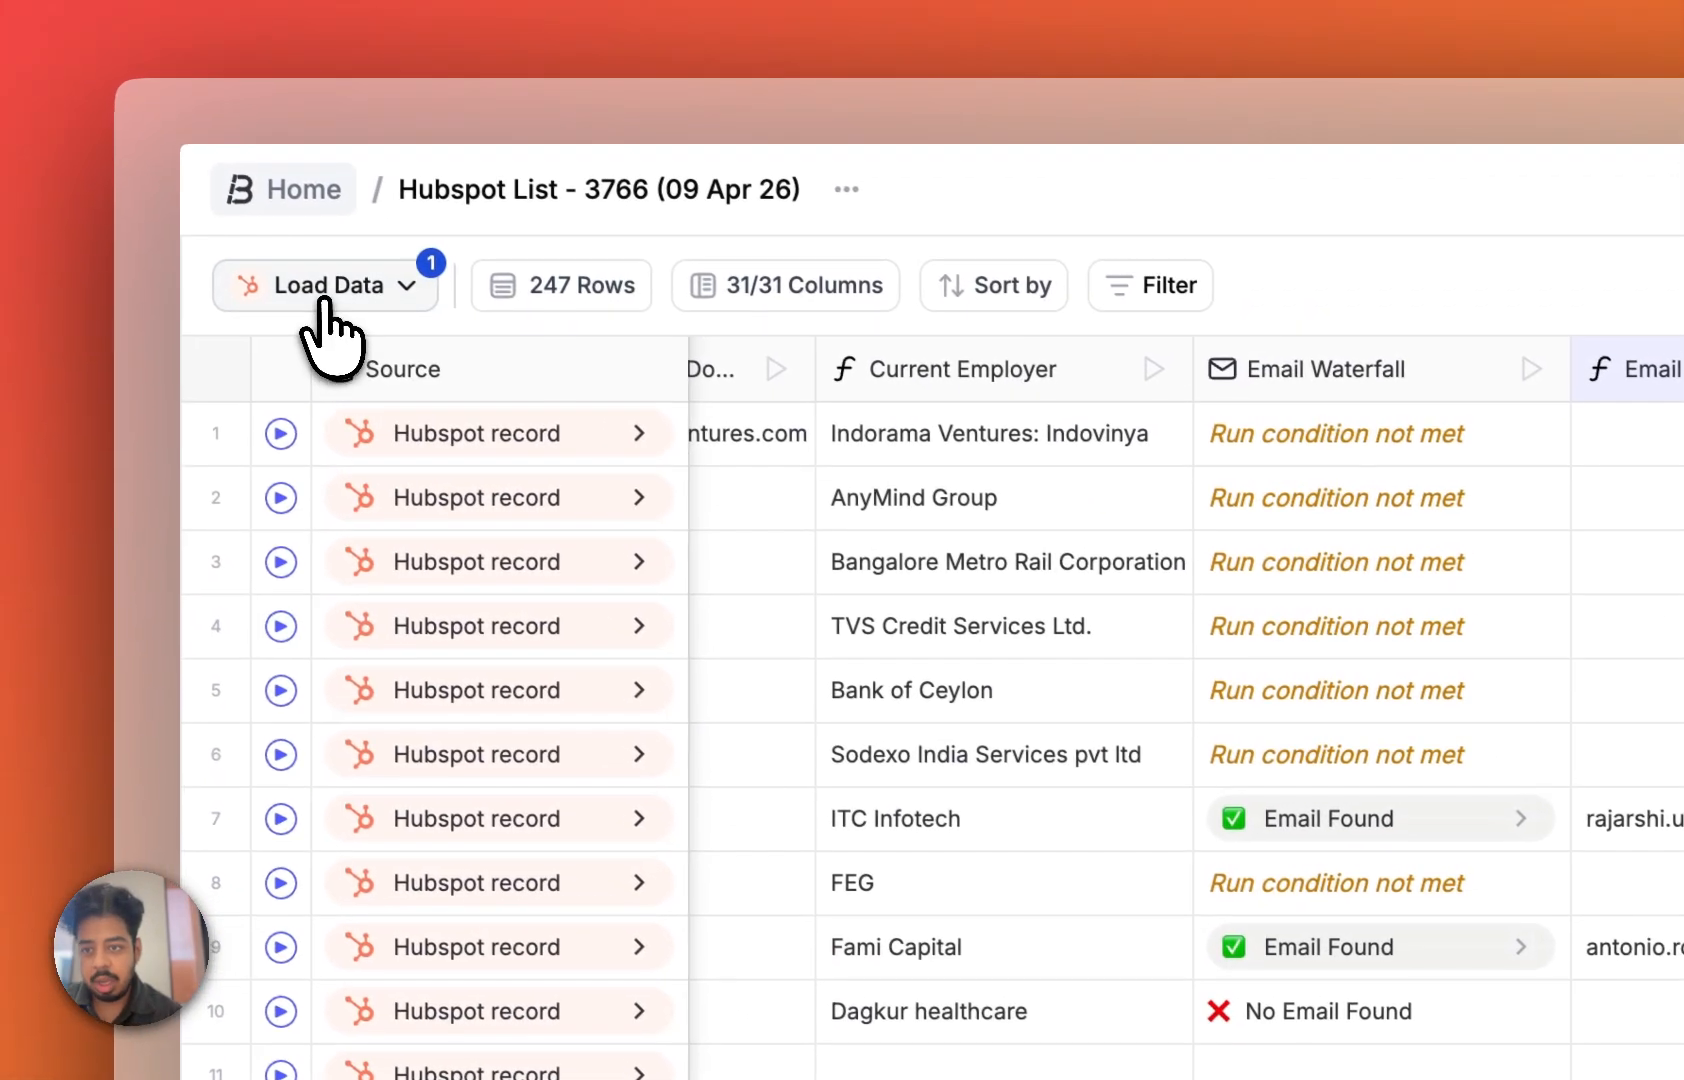
# Browse the other data sources for loading rows, open Import Contact from HubSpot to view its setup, and close it
pyautogui.click(278, 266)
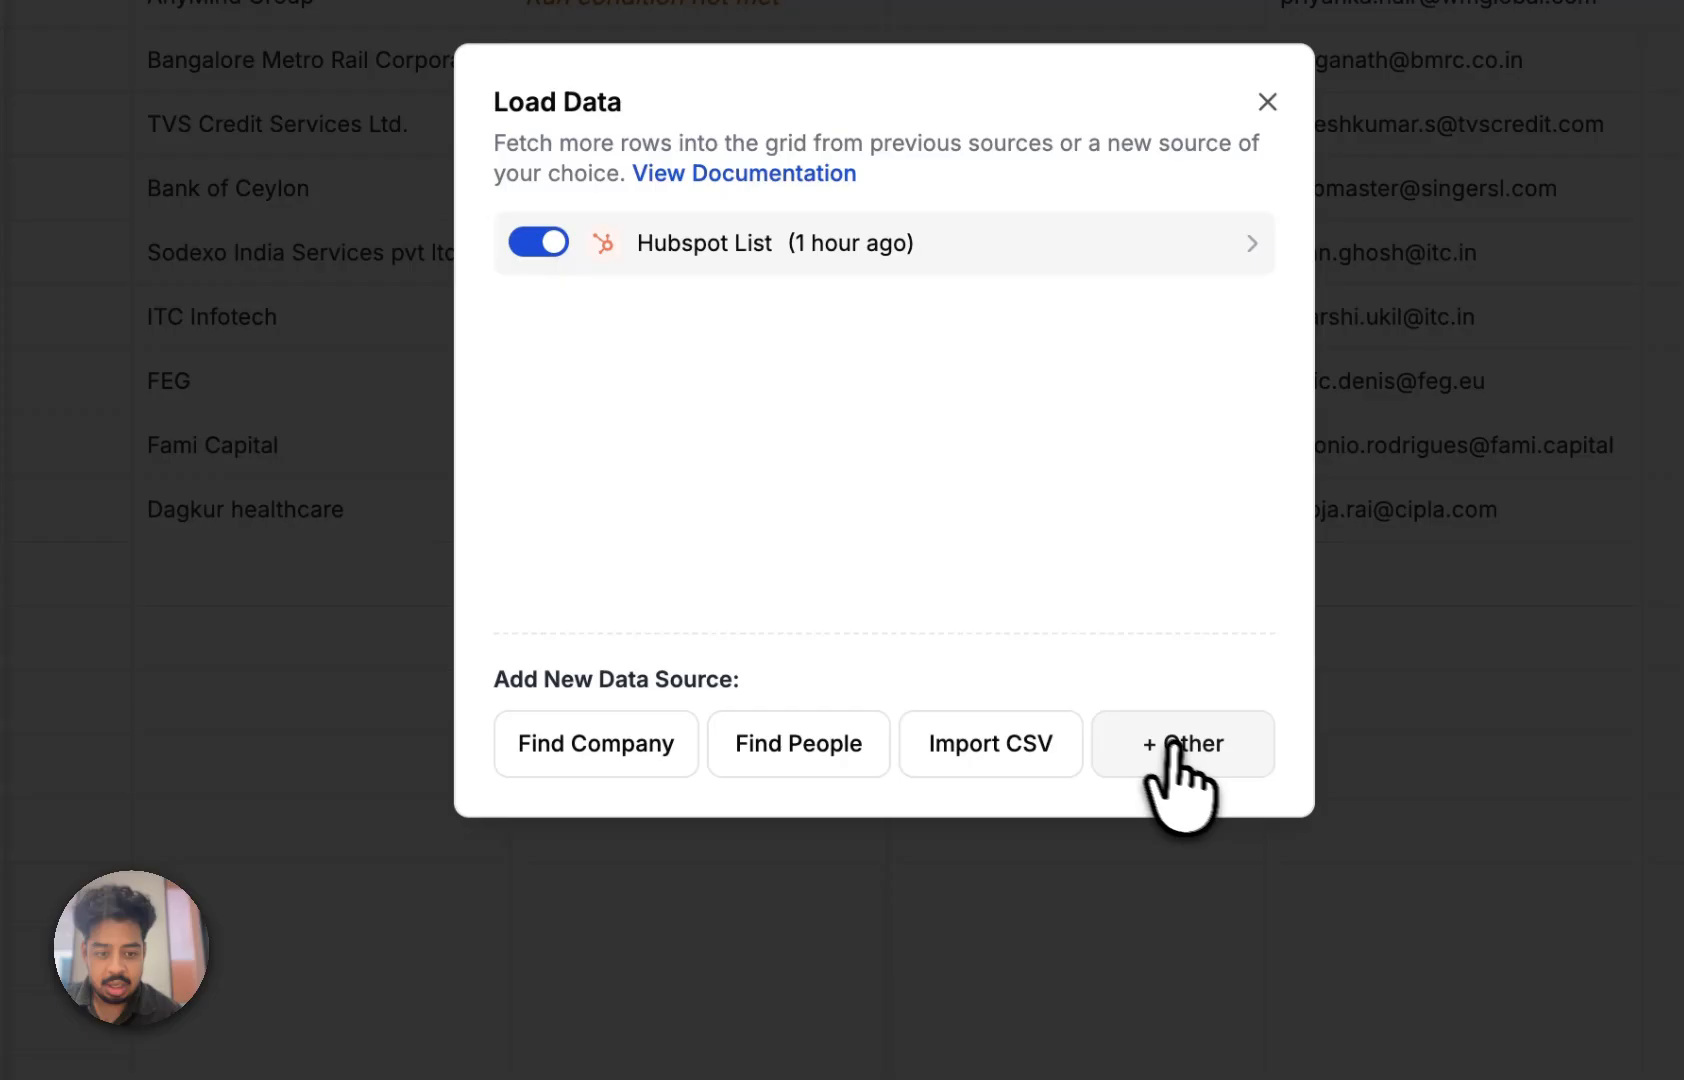
pyautogui.click(1397, 865)
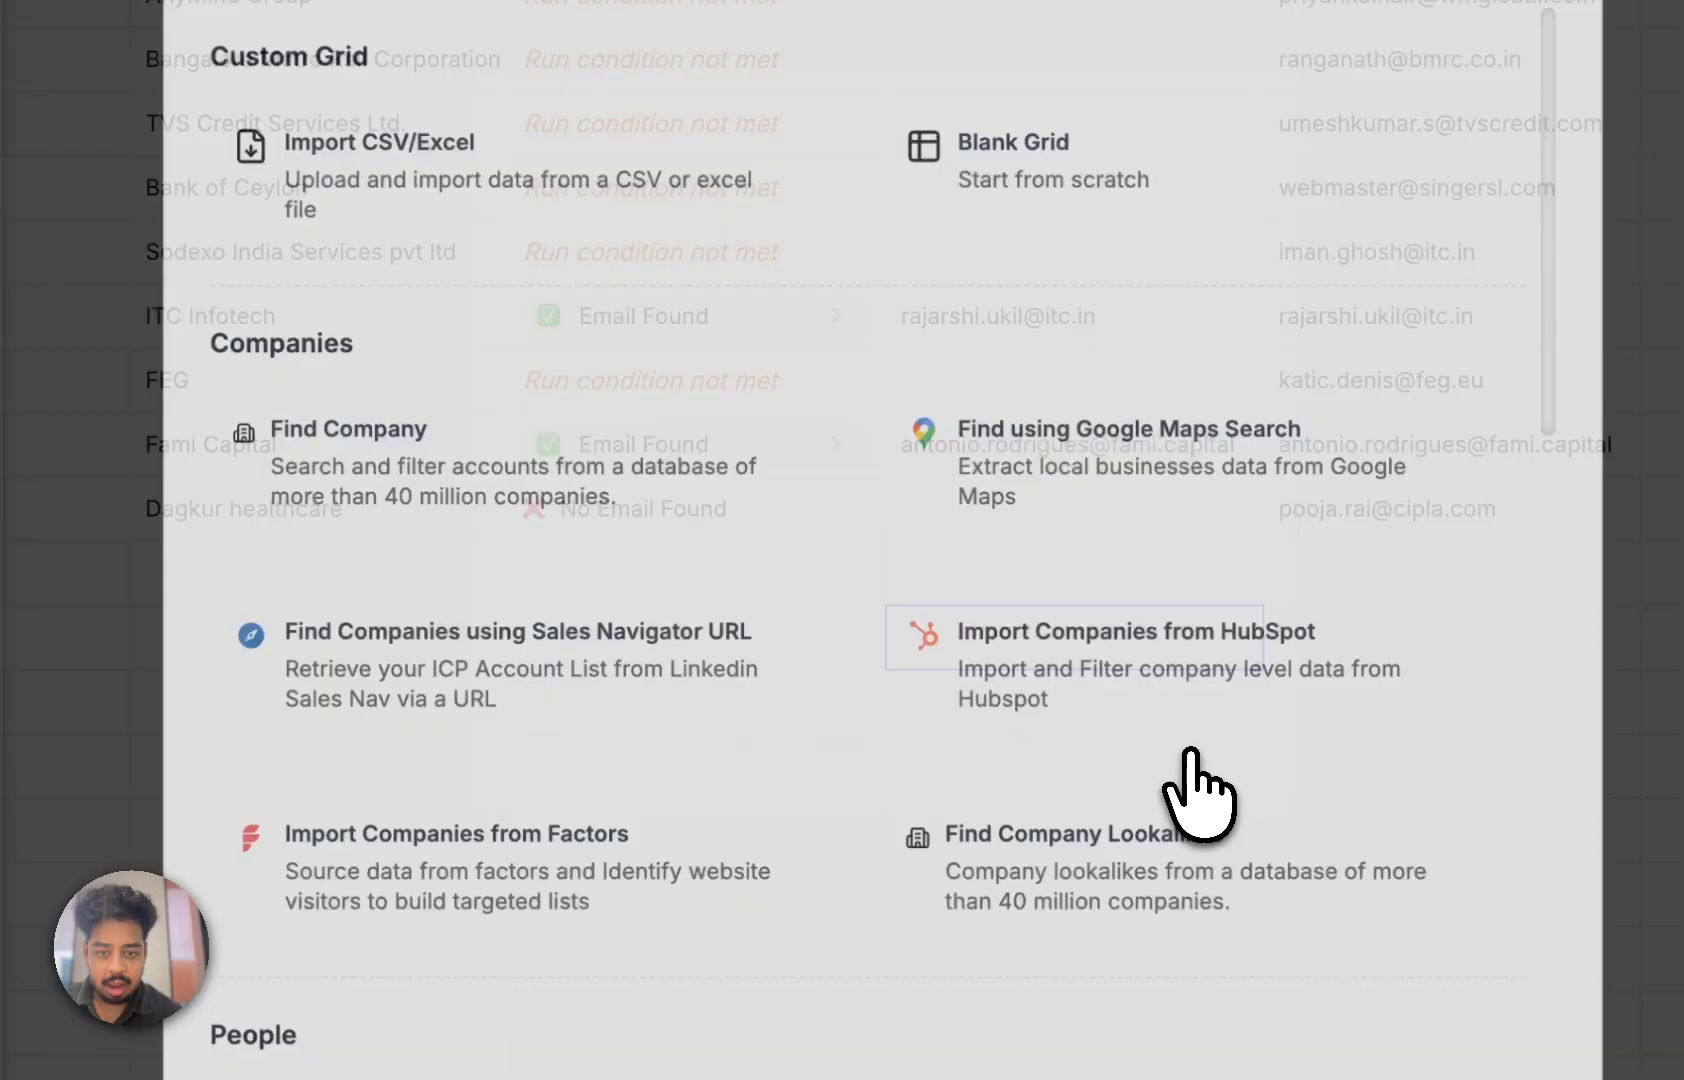
pyautogui.scroll(-5, 880, 630)
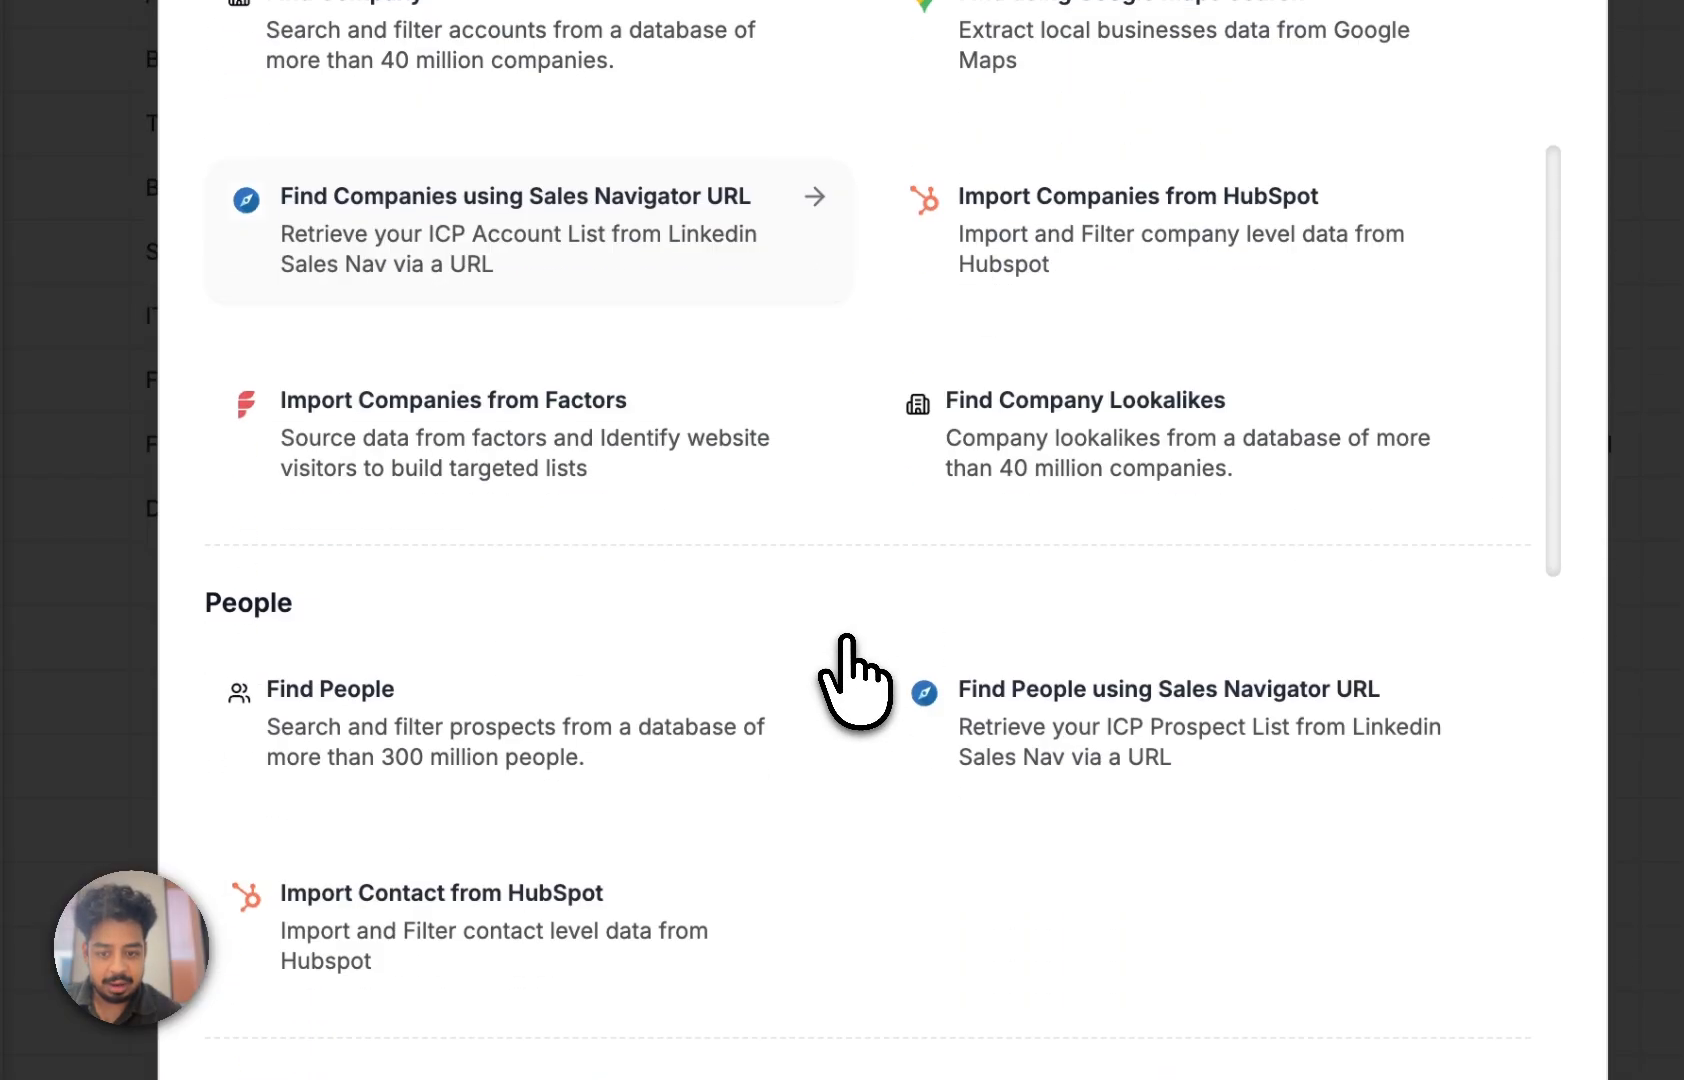
pyautogui.scroll(-5, 740, 600)
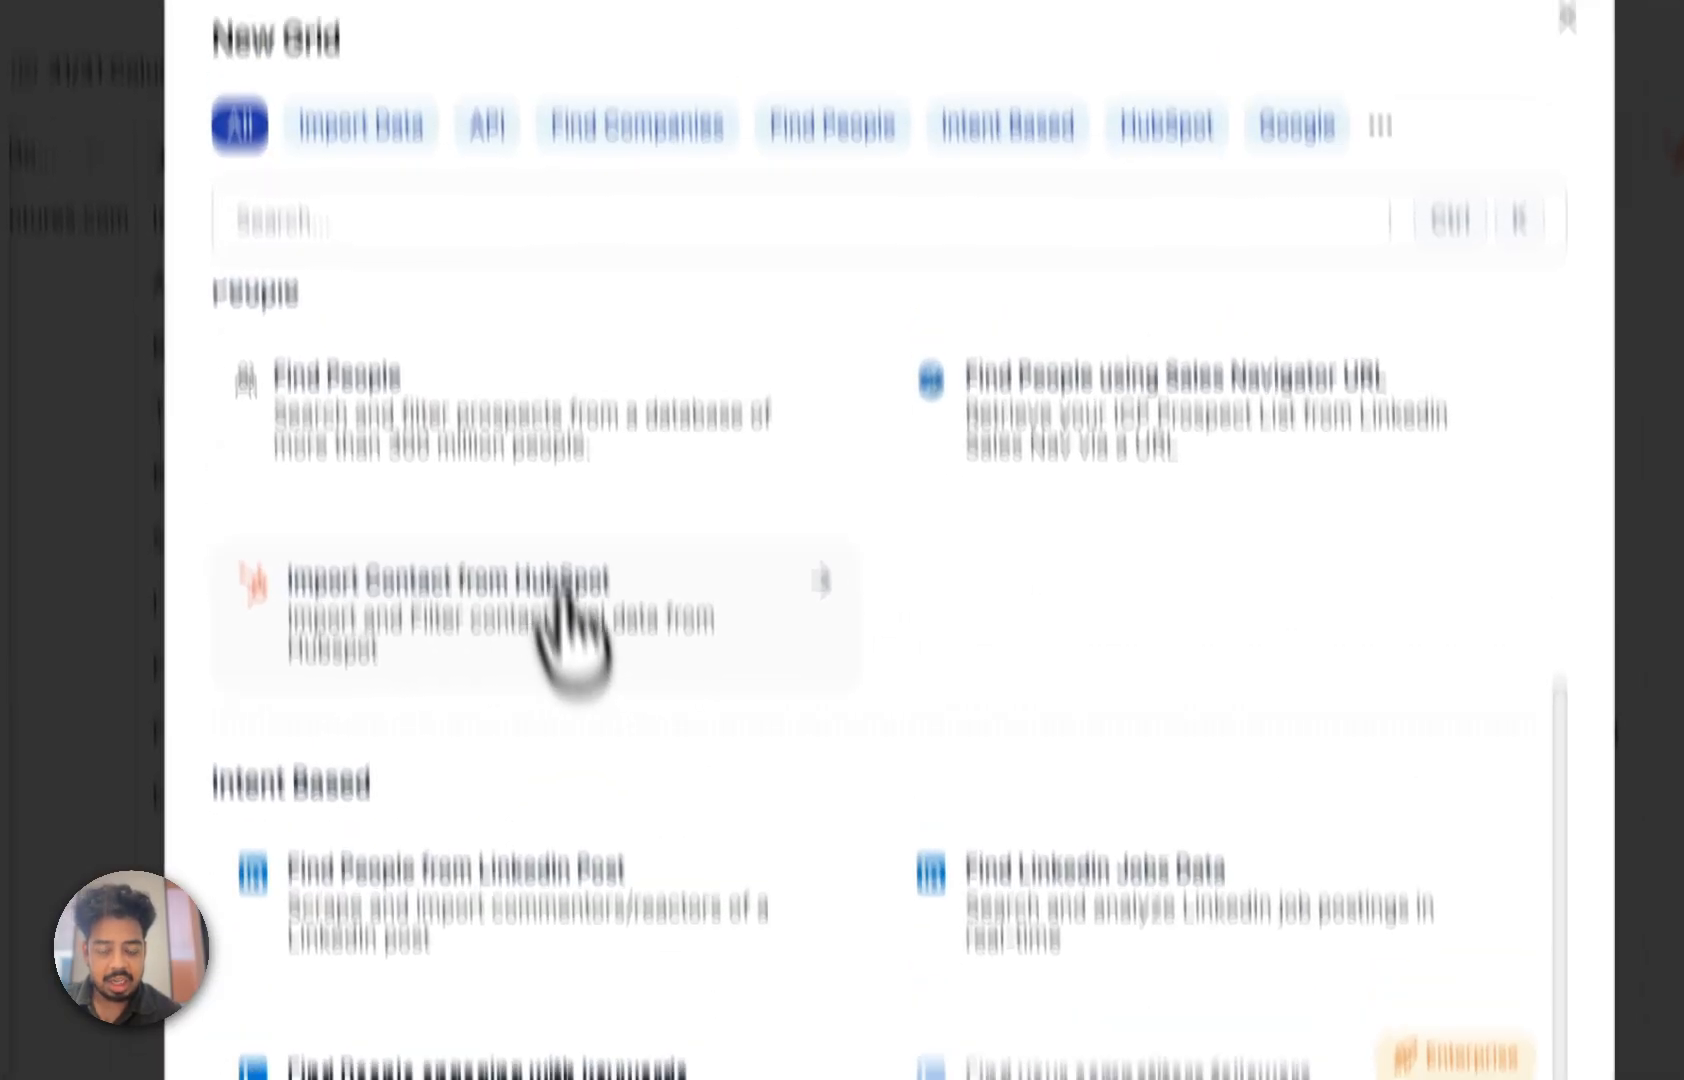
pyautogui.click(573, 810)
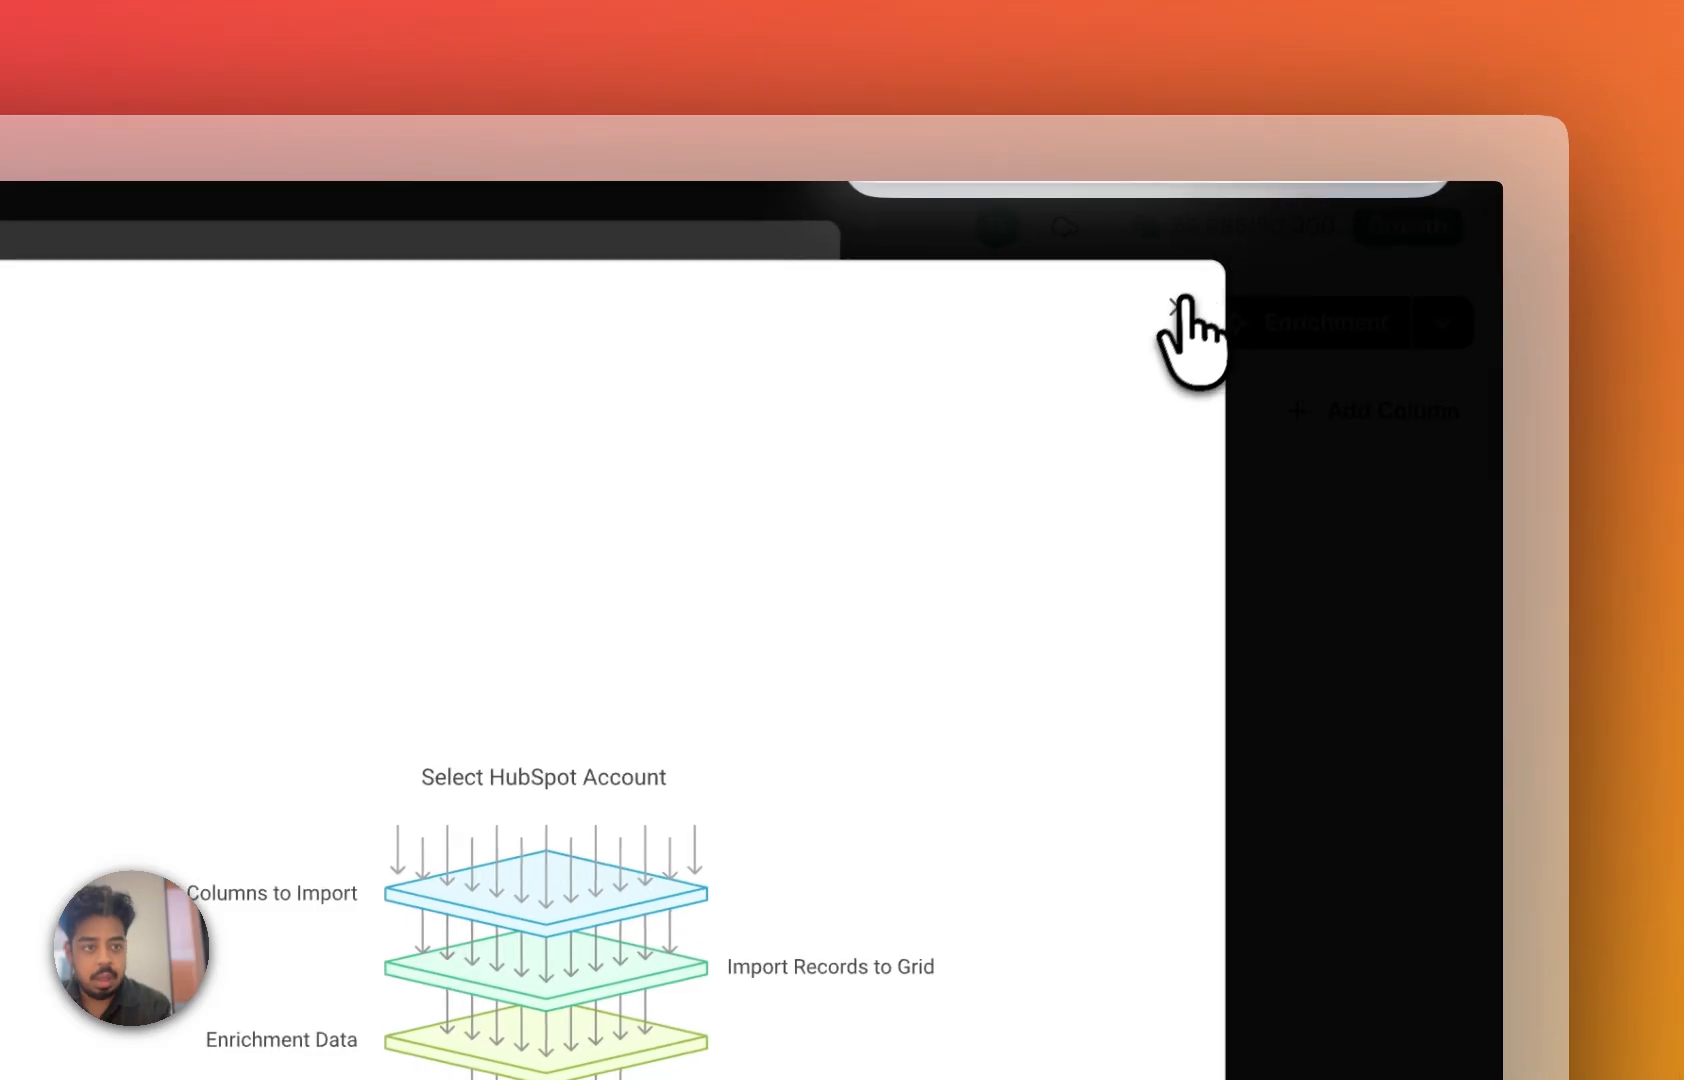
pyautogui.click(1178, 305)
pyautogui.click(792, 270)
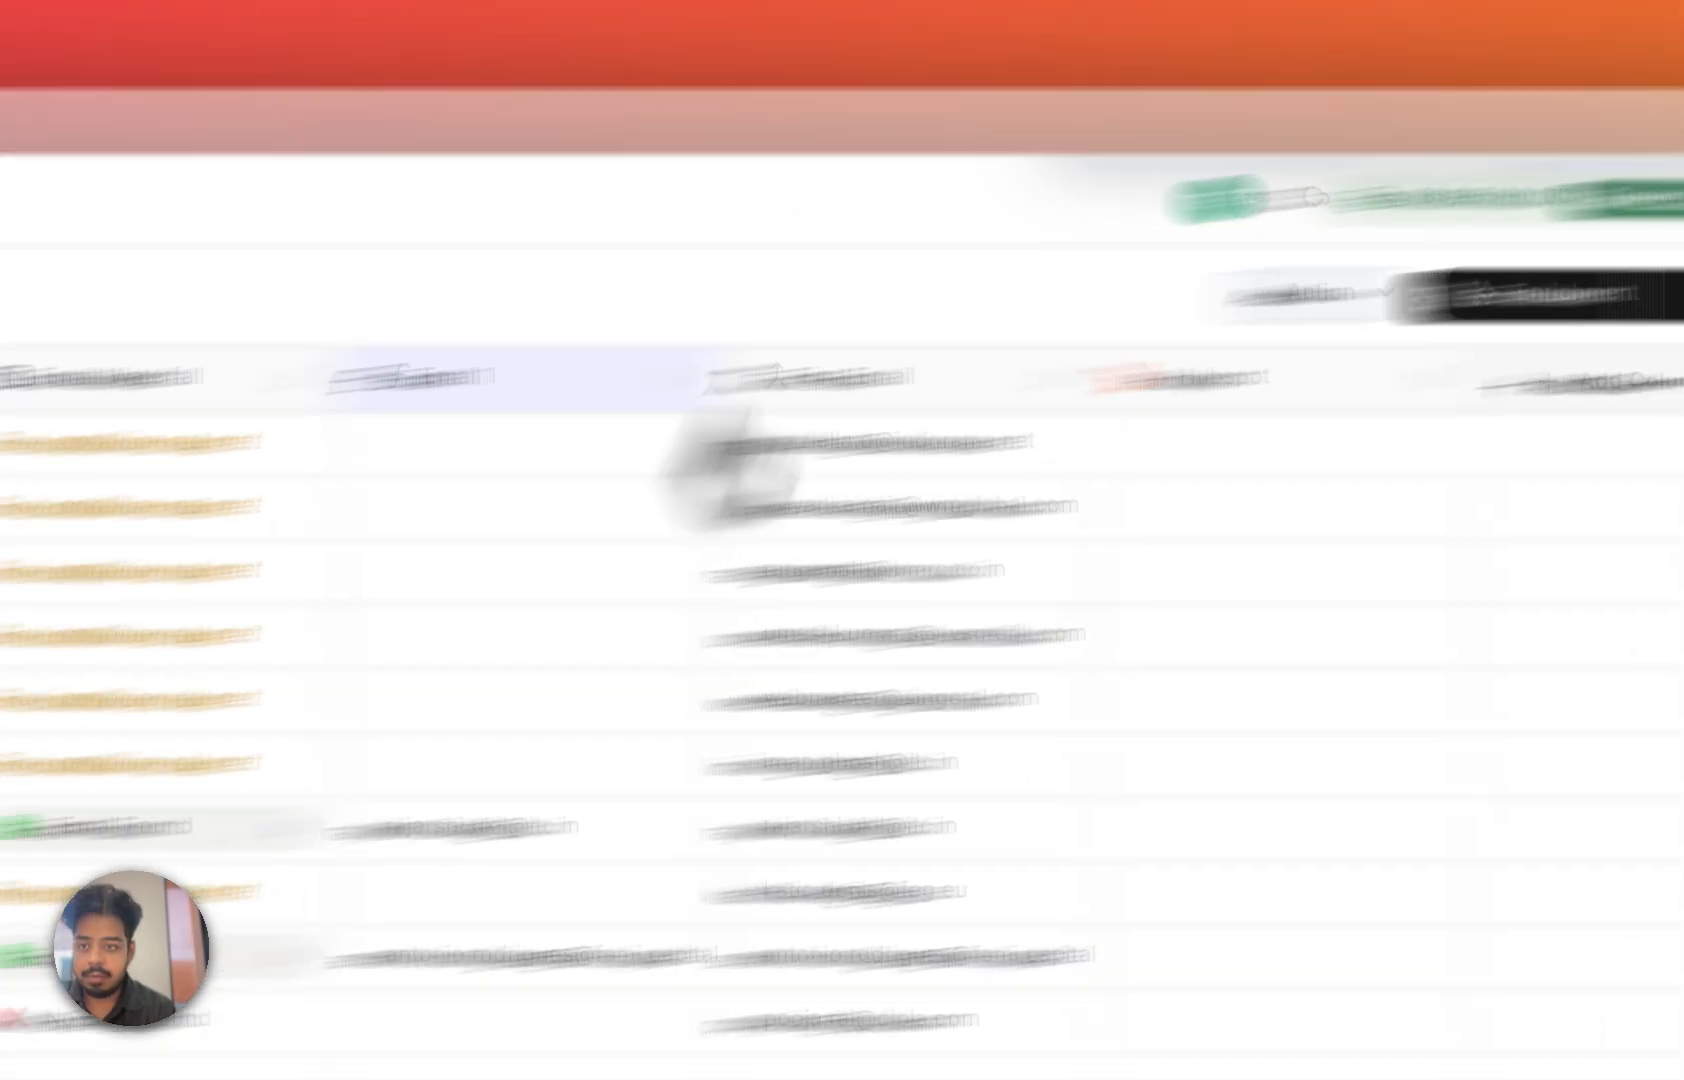
# Return to the grid's first columns and open the run settings to view the dedupe, auto-run and scheduling options
pyautogui.hscroll(-5, 1015, 640)
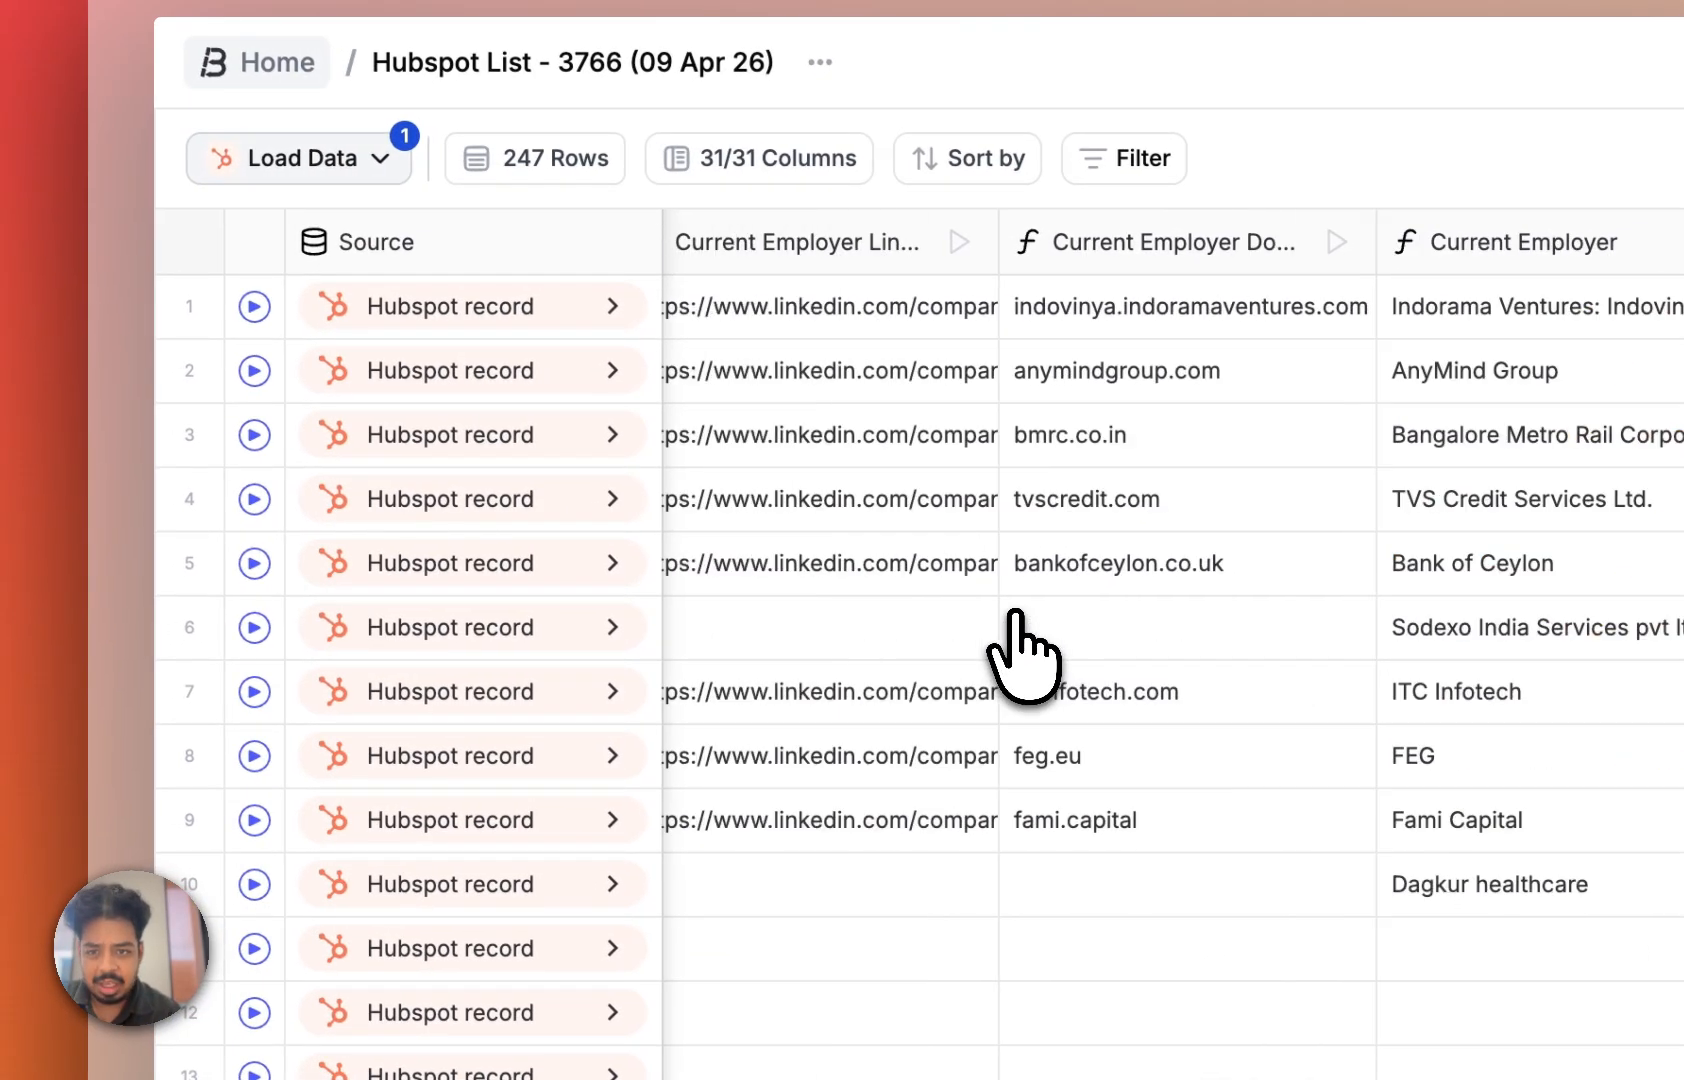
pyautogui.hscroll(-15, 1015, 615)
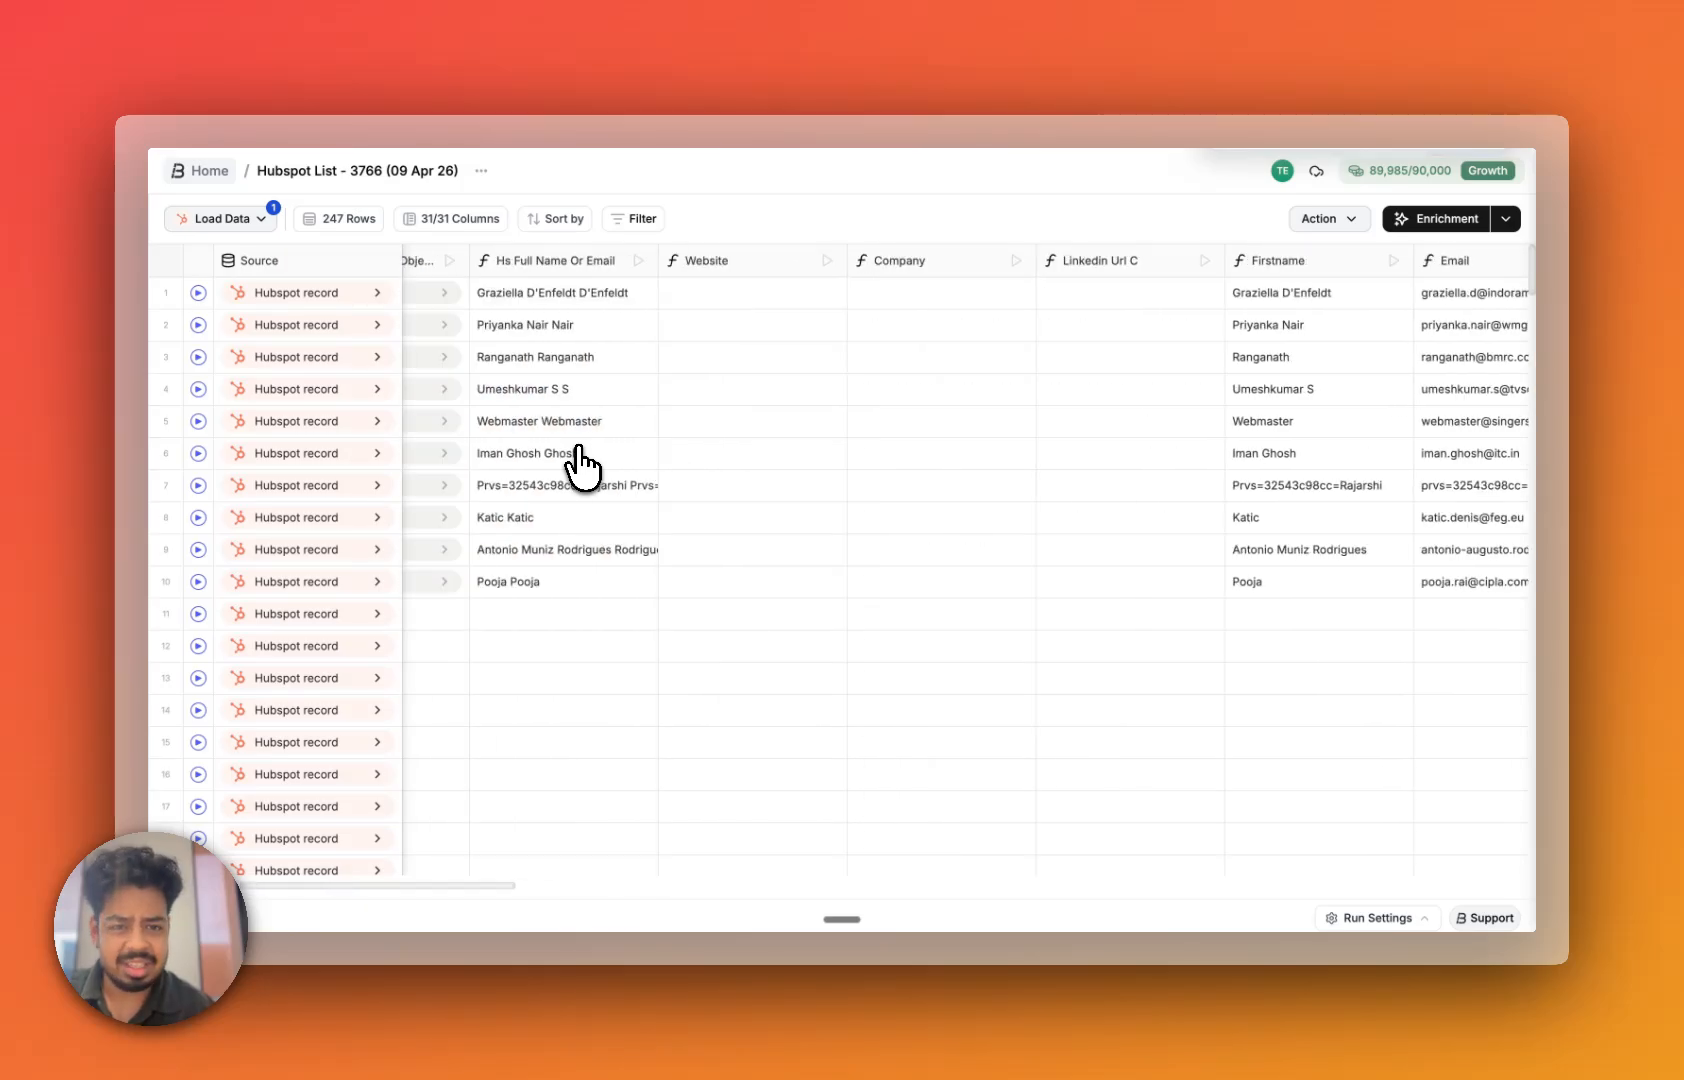
pyautogui.hscroll(-3, 580, 463)
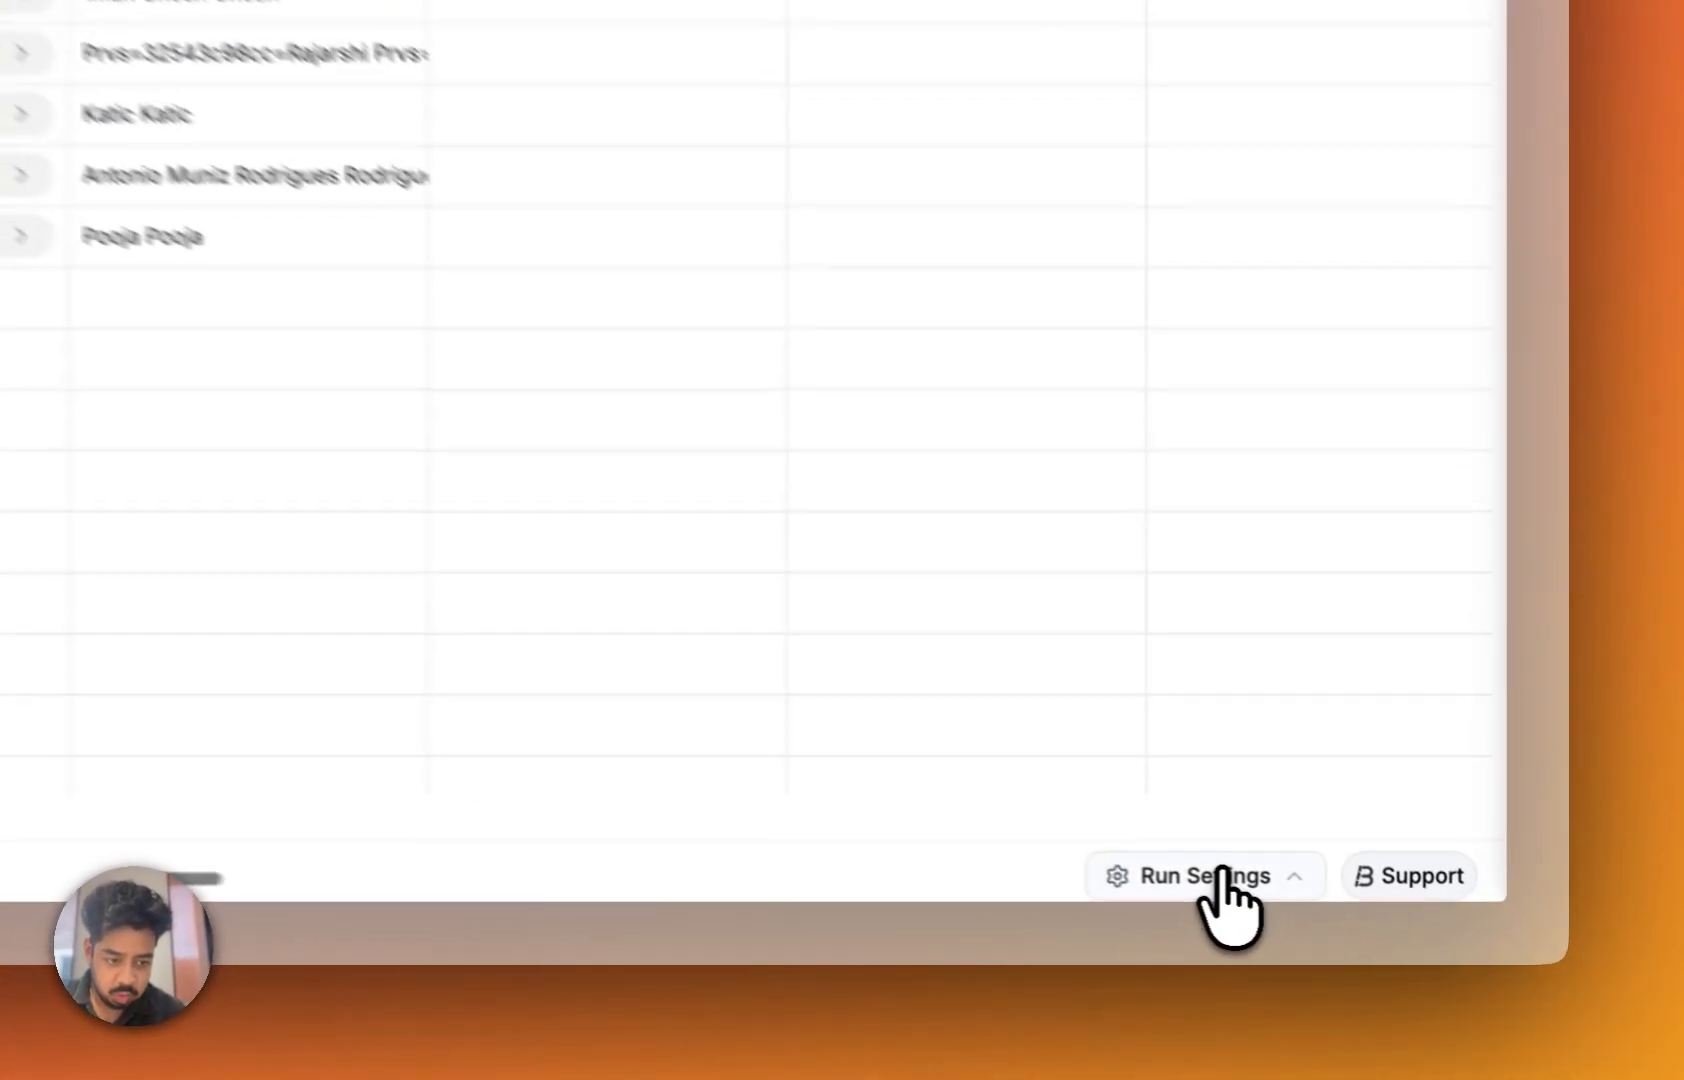
pyautogui.click(1384, 916)
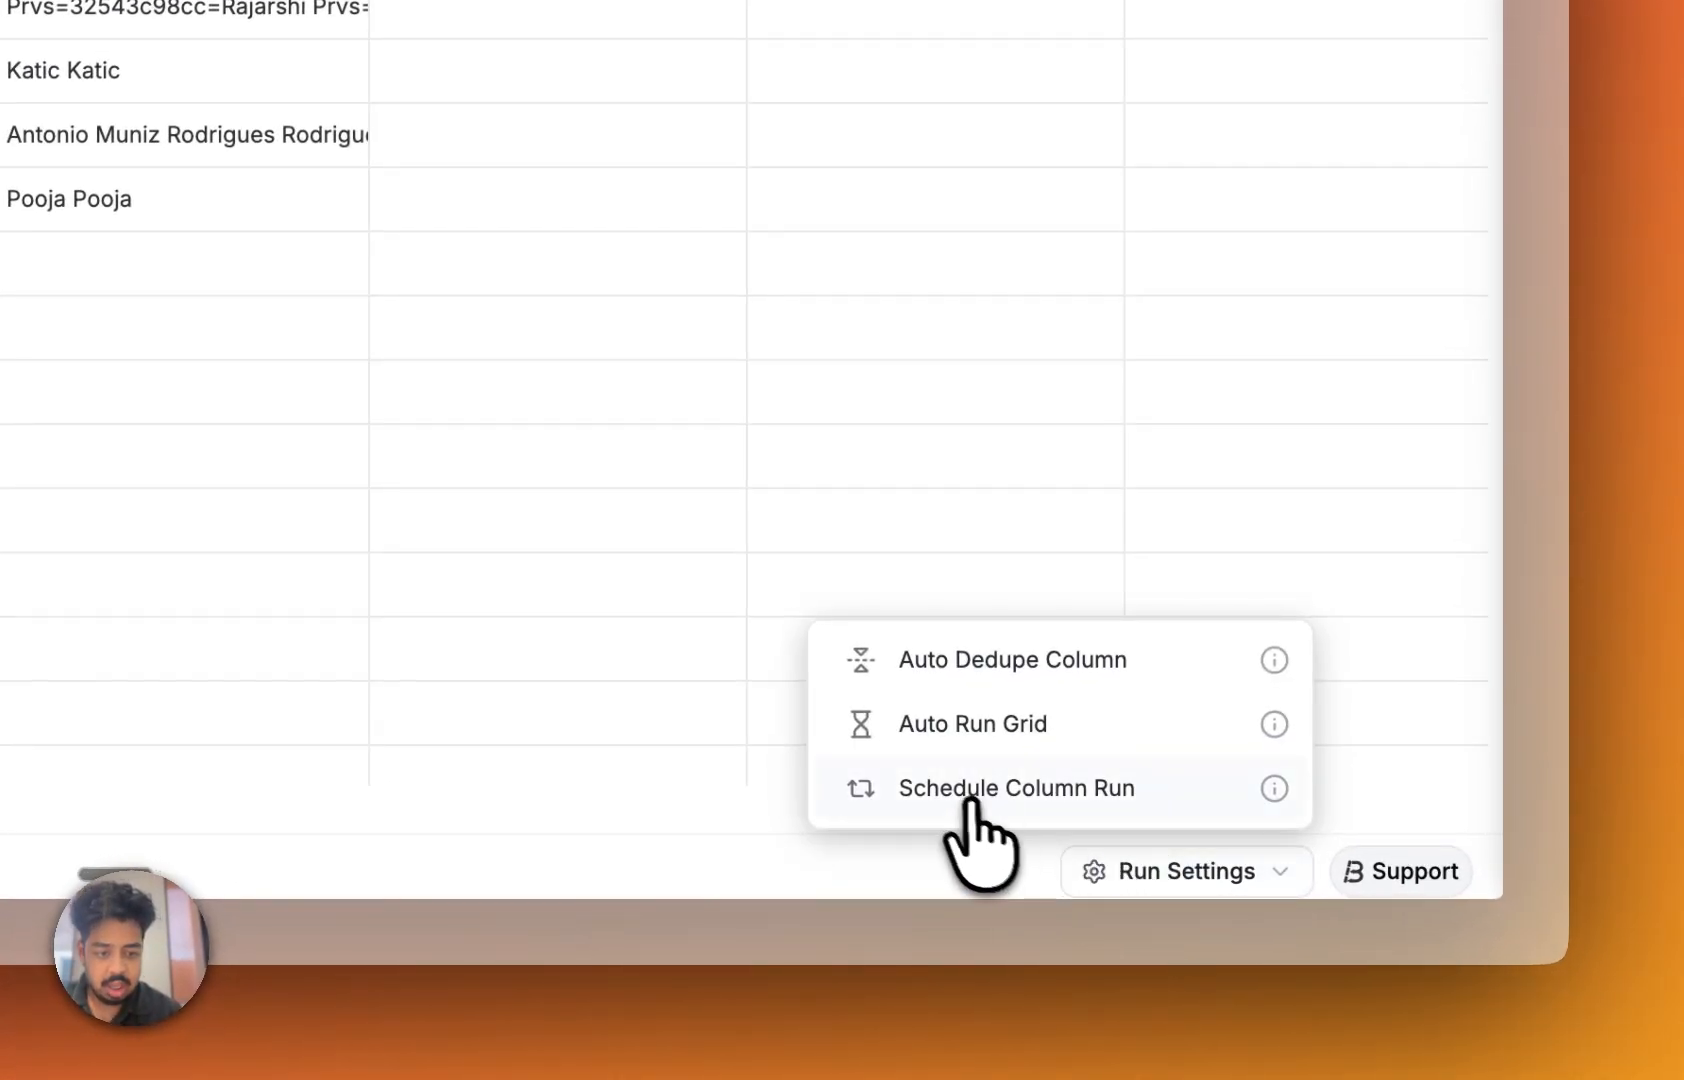